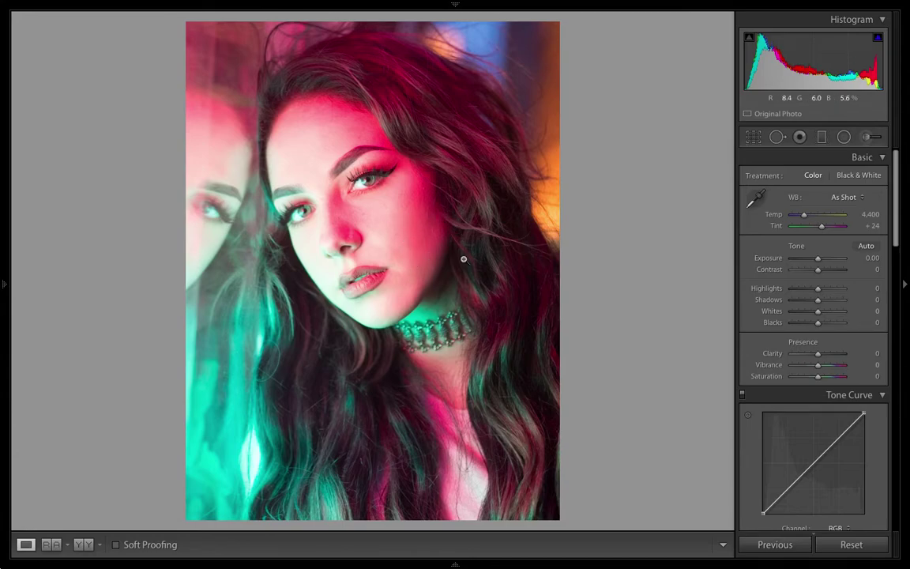
Step: Crop the portrait to a 4:5 aspect ratio and reposition the photo within the crop frame
{"action": "left_click", "coordinate": [756, 143]}
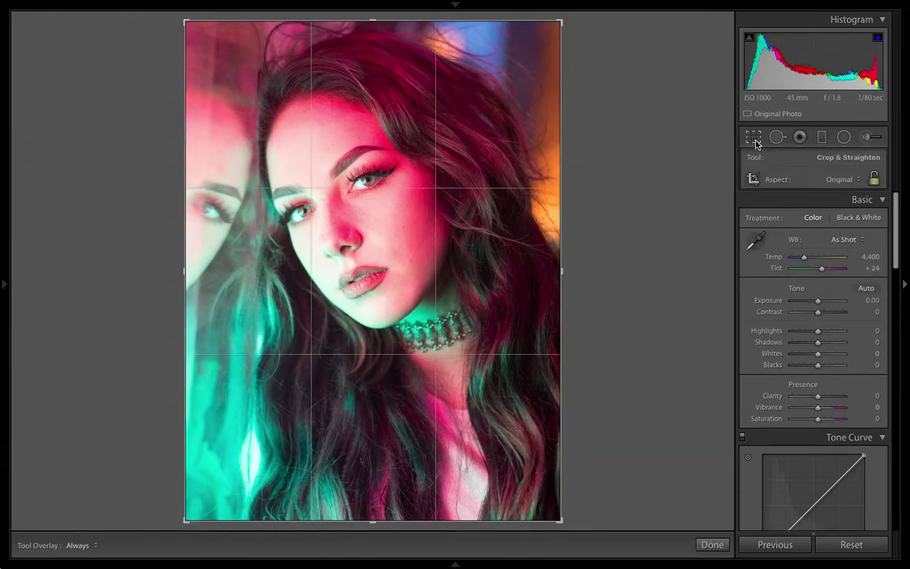
{"action": "left_click", "coordinate": [859, 180]}
{"action": "left_click", "coordinate": [862, 212]}
{"action": "left_click_drag", "start_coordinate": [450, 234], "coordinate": [413, 266]}
{"action": "key", "text": "Return"}
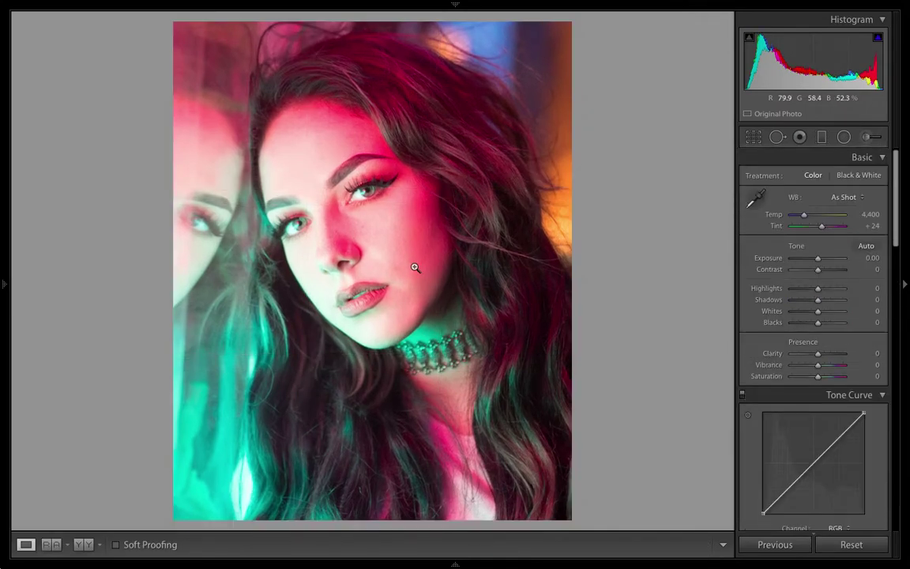
Step: Apply the saved point curve 1 to the tone curve and compare the result with the original photo
{"action": "scroll", "coordinate": [773, 381], "scroll_direction": "down", "scroll_amount": 4}
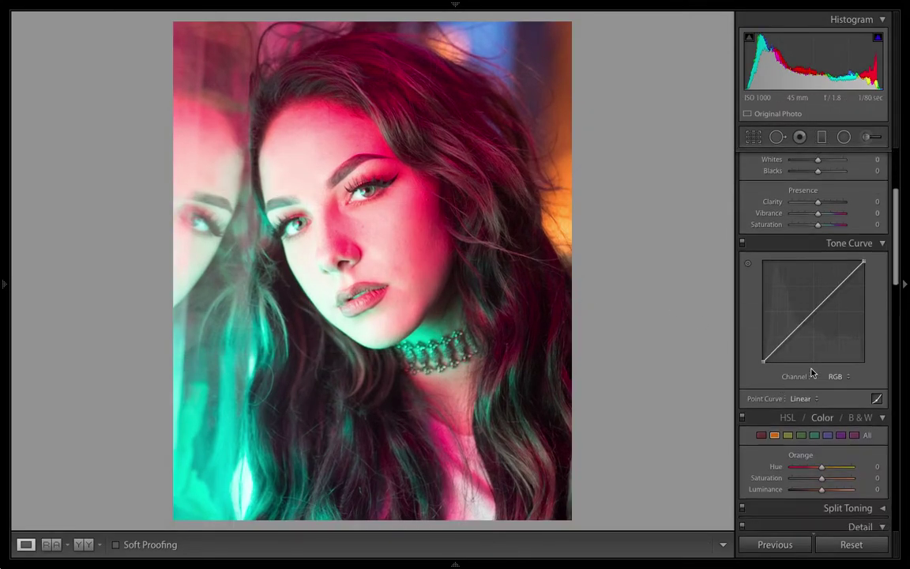
{"action": "left_click", "coordinate": [818, 399]}
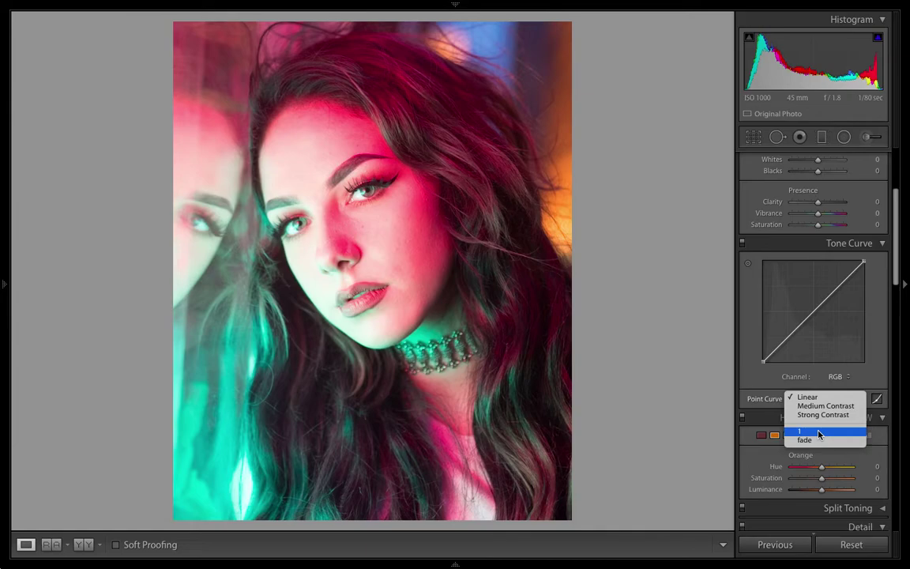
{"action": "left_click", "coordinate": [819, 433]}
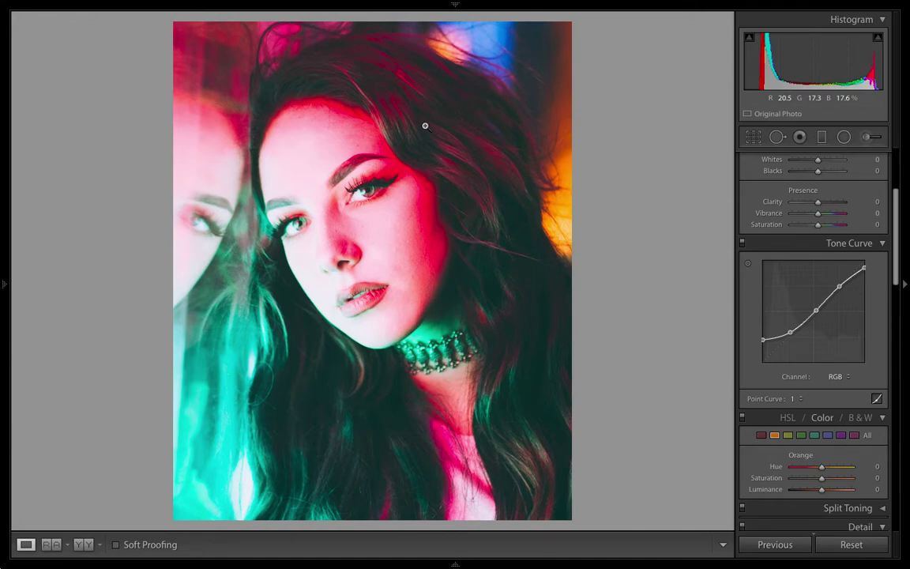
{"action": "key", "text": "backslash"}
{"action": "key", "text": "backslash"}
{"action": "key", "text": "backslash"}
{"action": "key", "text": "backslash"}
{"action": "key", "text": "backslash"}
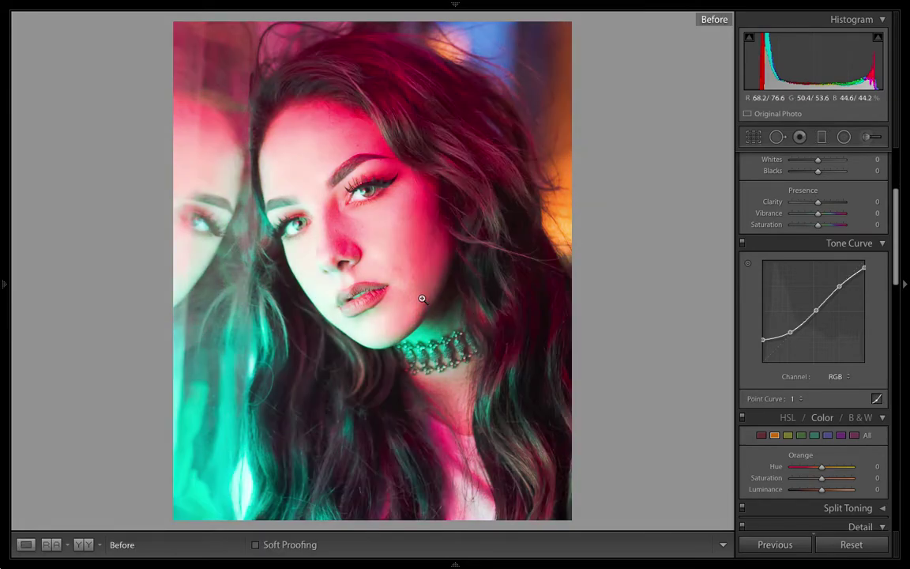
{"action": "key", "text": "backslash"}
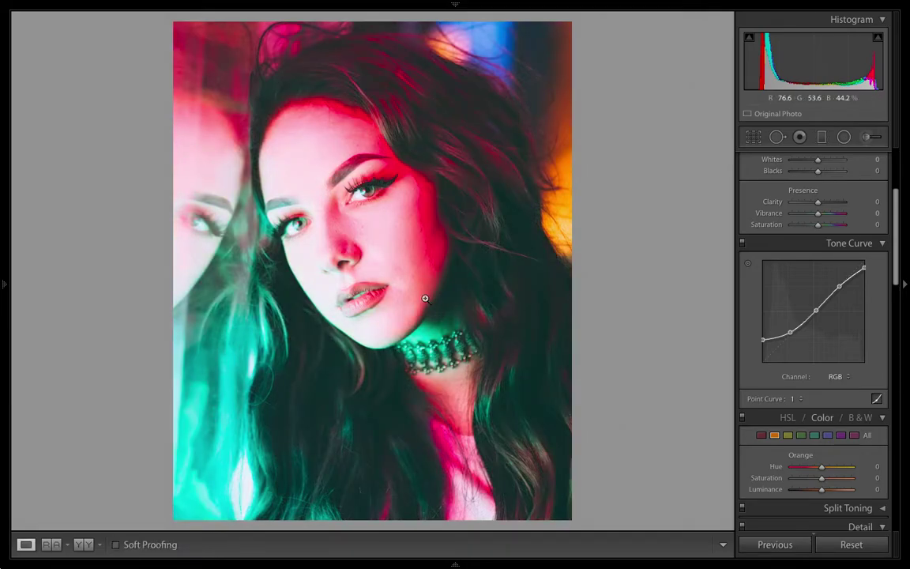
Step: Lower the photo's overall Exposure to -0.60
{"action": "scroll", "coordinate": [806, 383], "scroll_direction": "up", "scroll_amount": 4}
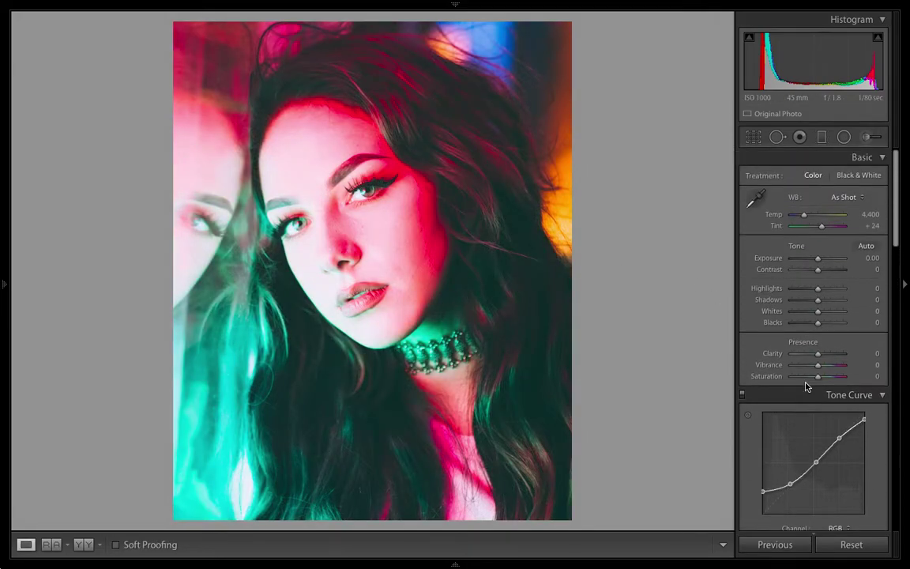
{"action": "left_click", "coordinate": [873, 257]}
{"action": "key", "text": "Down"}
{"action": "key", "text": "Down"}
{"action": "key", "text": "Down"}
{"action": "key", "text": "Down"}
{"action": "key", "text": "Down"}
{"action": "key", "text": "Down"}
{"action": "key", "text": "Down"}
{"action": "key", "text": "Up"}
{"action": "key", "text": "Up"}
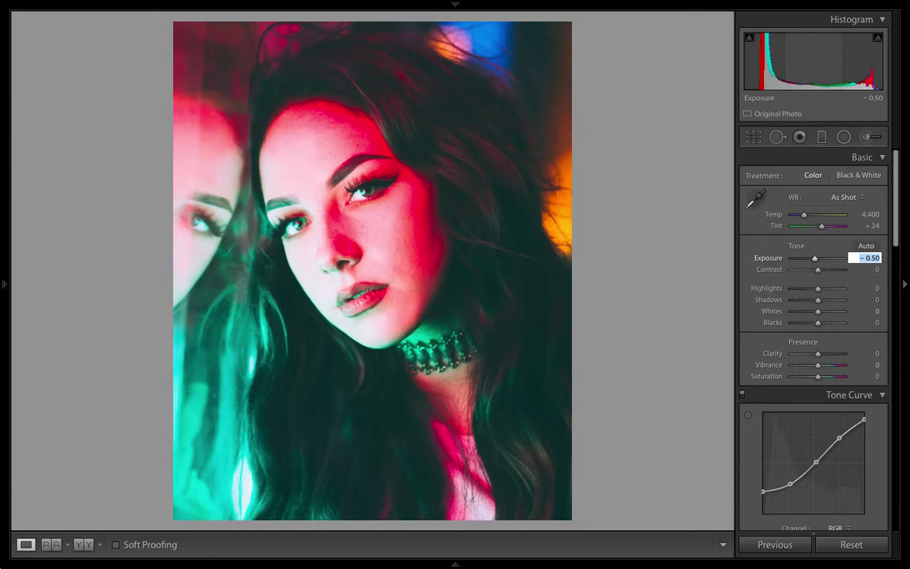
{"action": "key", "text": "Down"}
{"action": "key", "text": "Down"}
{"action": "key", "text": "Down"}
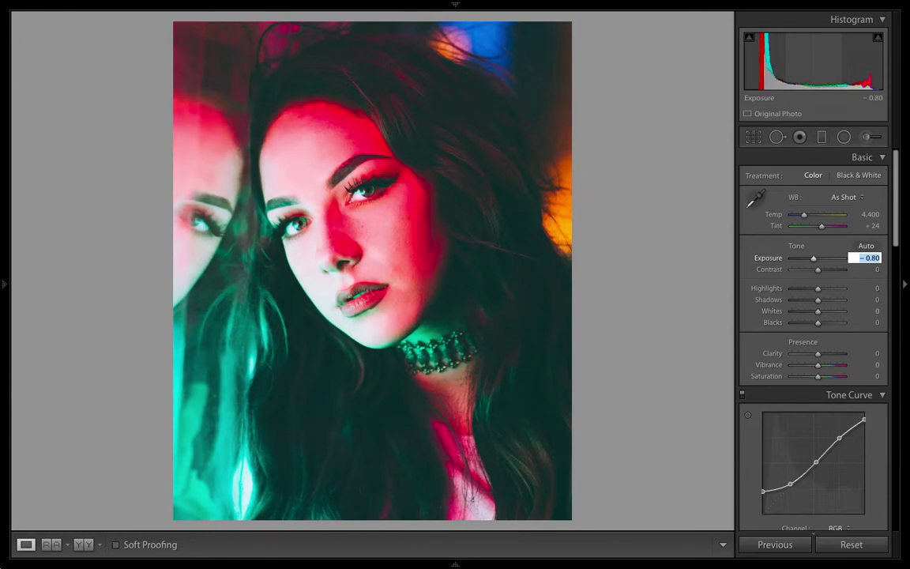
{"action": "key", "text": "Up"}
{"action": "key", "text": "Up"}
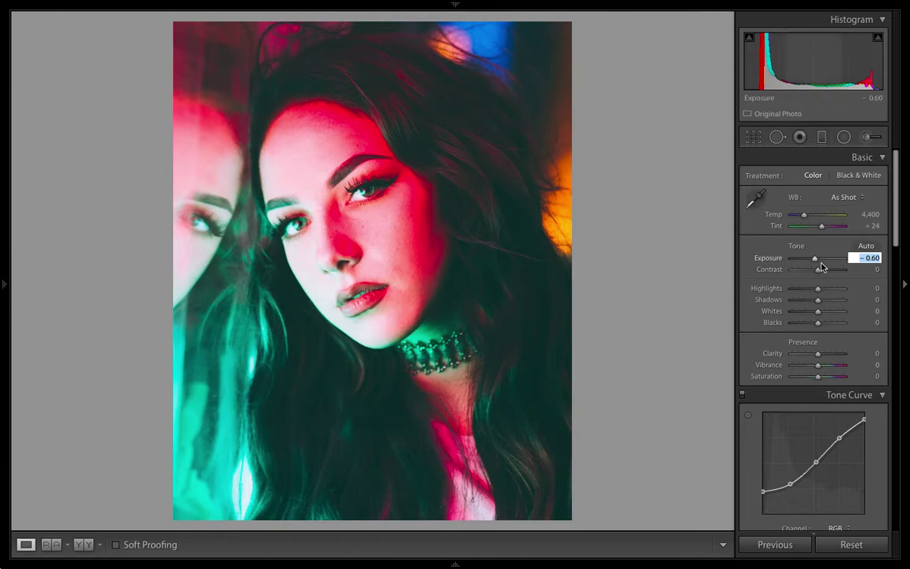
Step: Set the photo's Contrast to +24 and its Highlights to -24
{"action": "left_click_drag", "start_coordinate": [820, 273], "coordinate": [853, 276]}
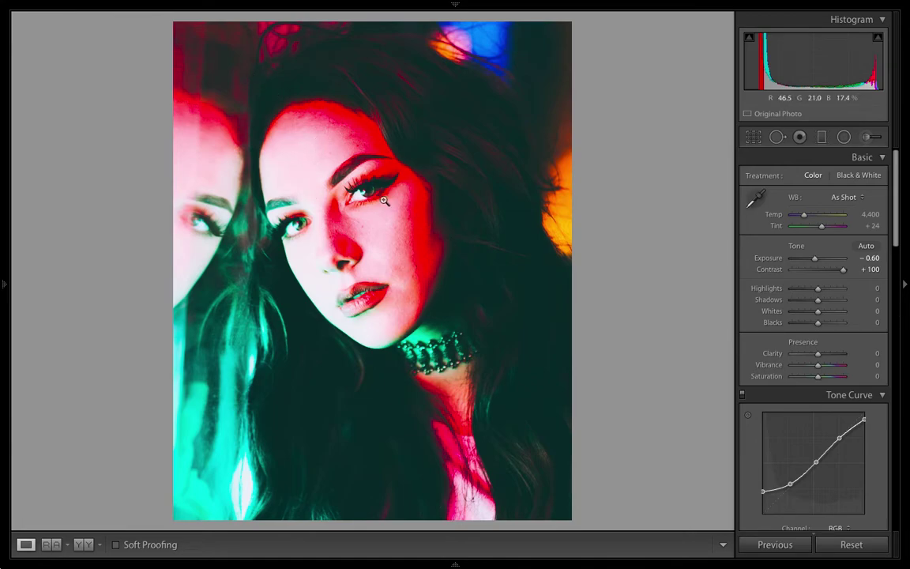
{"action": "left_click_drag", "start_coordinate": [844, 272], "coordinate": [824, 272]}
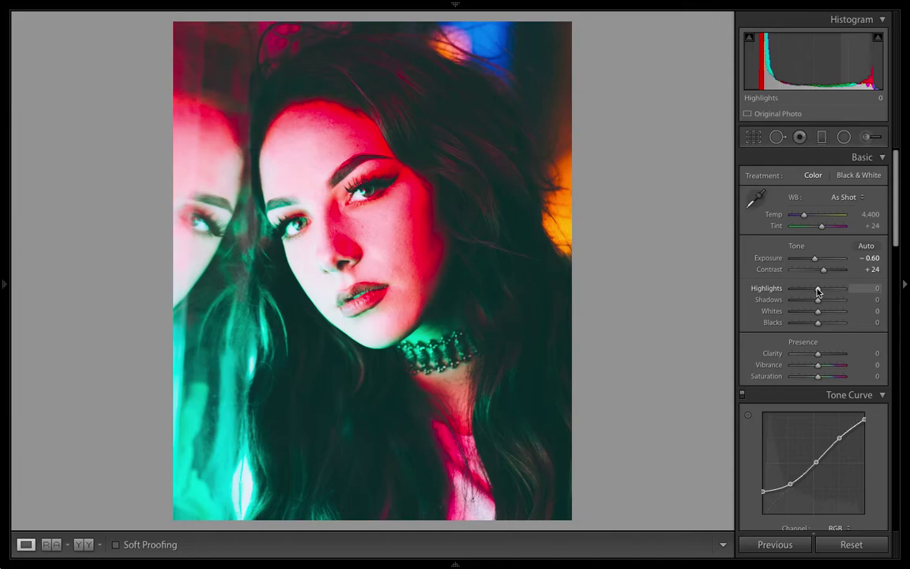
{"action": "left_click", "coordinate": [867, 288]}
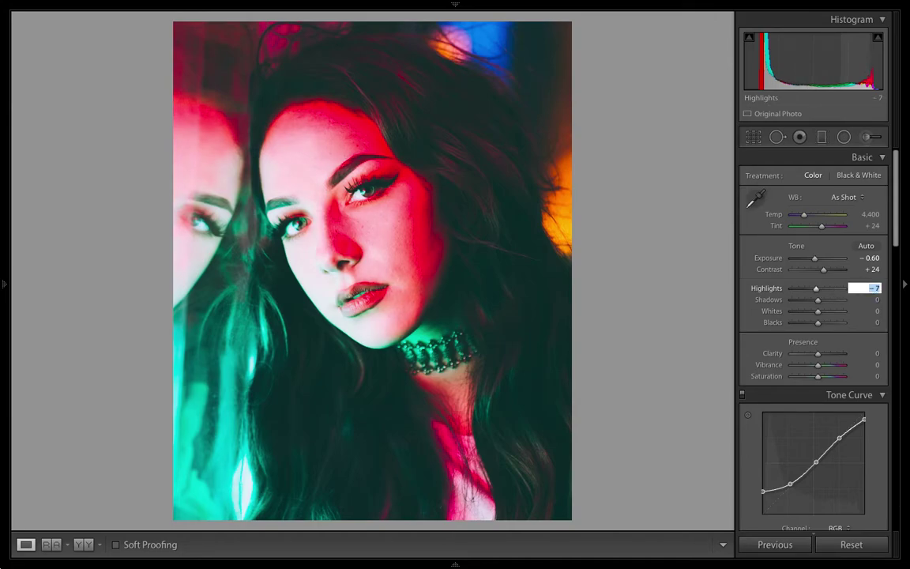
{"action": "key", "text": "Down"}
{"action": "key", "text": "Down"}
{"action": "key", "text": "Down"}
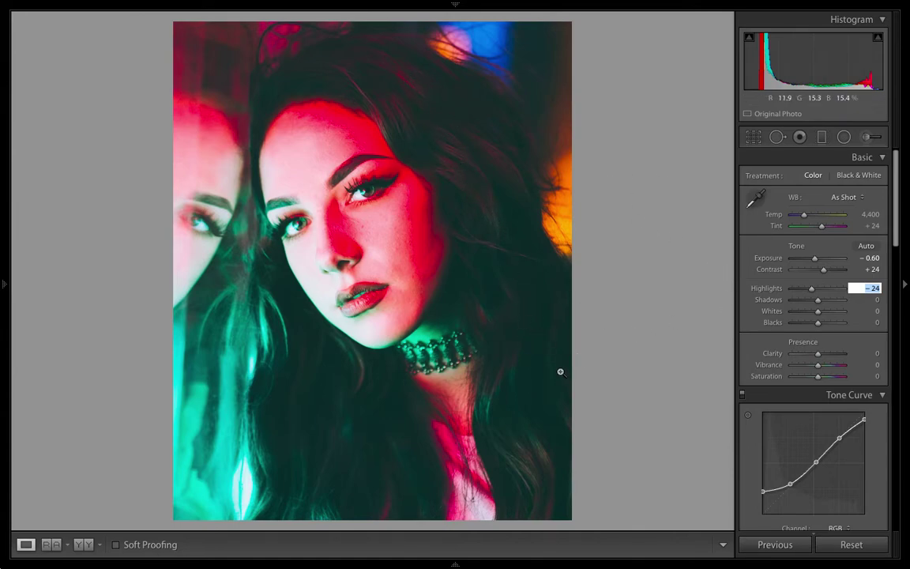
Step: Brighten the dark hair with a Dodge (Lighten) adjustment brush at exposure 0.25 and brush size 14
{"action": "left_click", "coordinate": [871, 140]}
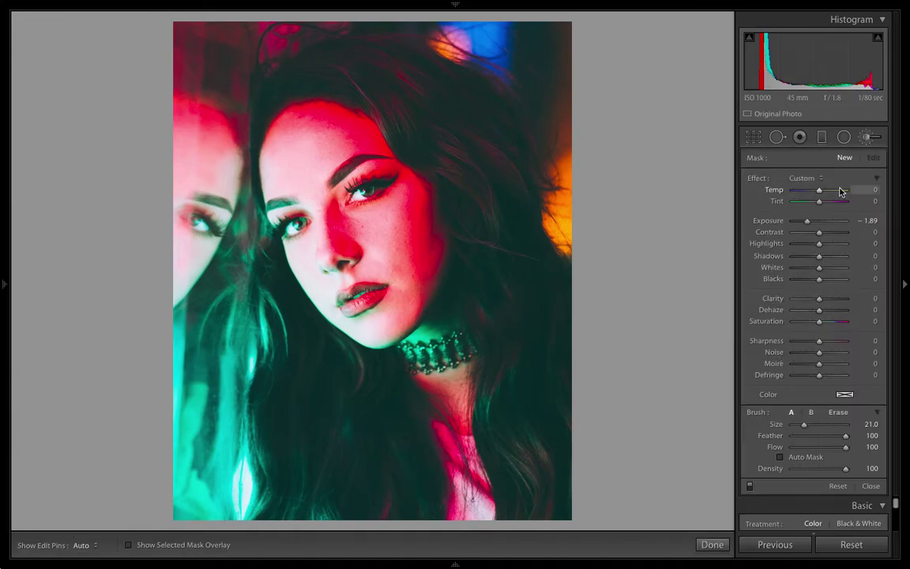
{"action": "left_click", "coordinate": [822, 178]}
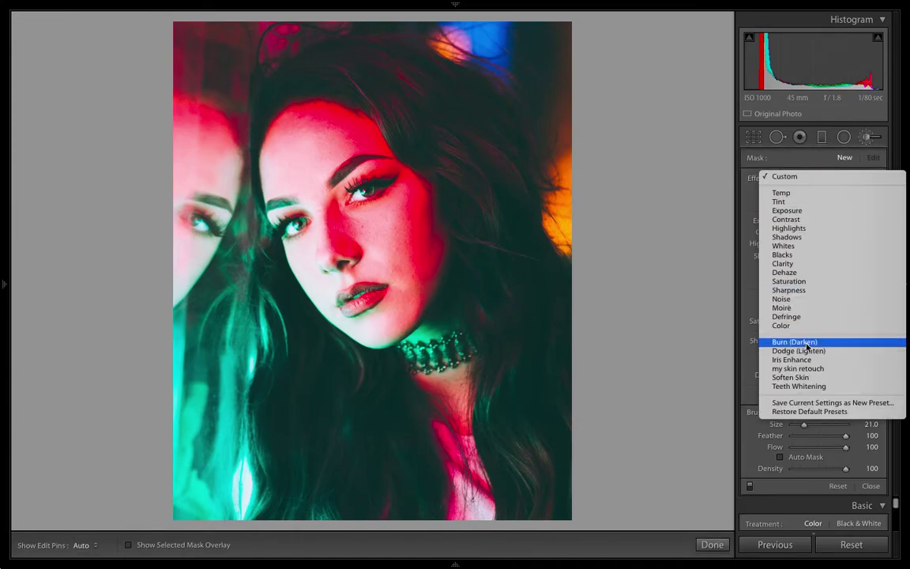
{"action": "left_click", "coordinate": [588, 195]}
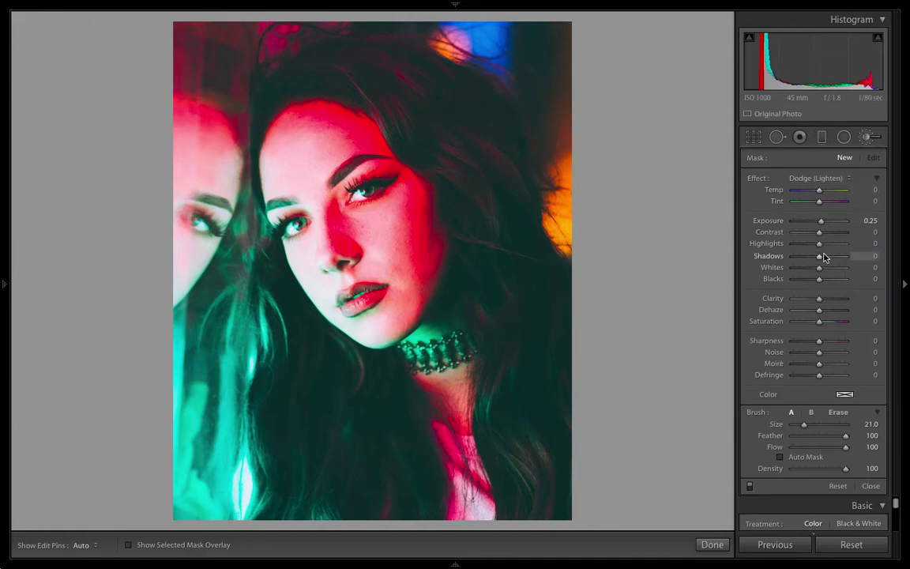
{"action": "scroll", "coordinate": [441, 97], "scroll_direction": "down", "scroll_amount": 7}
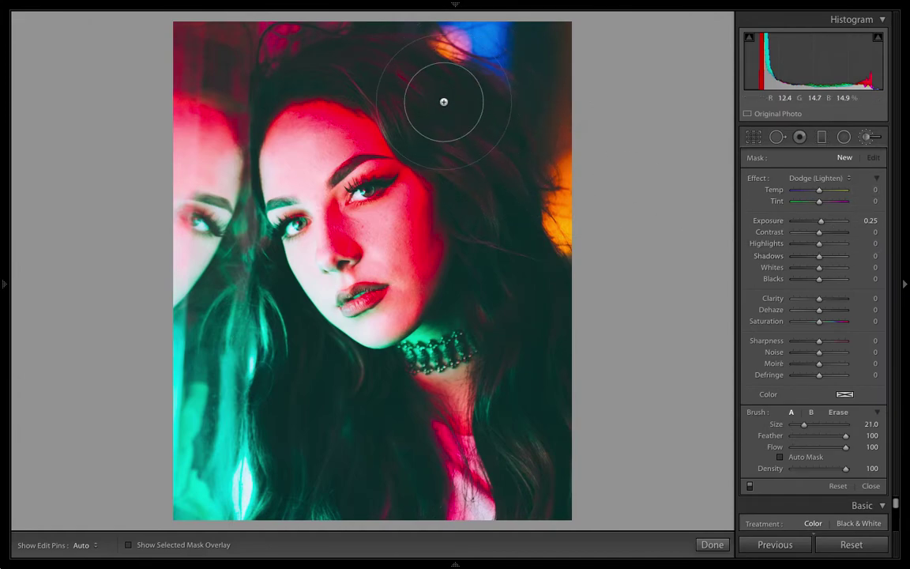
{"action": "key", "text": "h"}
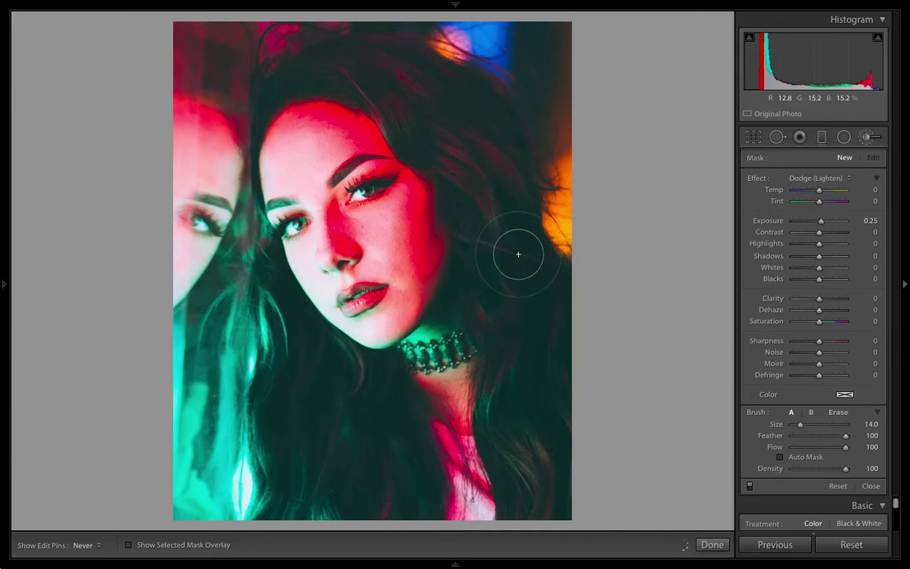
{"action": "mouse_move", "coordinate": [546, 384]}
{"action": "left_mouse_down"}
{"action": "mouse_move", "coordinate": [552, 465]}
{"action": "mouse_move", "coordinate": [541, 455]}
{"action": "mouse_move", "coordinate": [552, 444]}
{"action": "mouse_move", "coordinate": [553, 498]}
{"action": "left_mouse_up"}
{"action": "left_click_drag", "start_coordinate": [324, 398], "coordinate": [326, 415]}
{"action": "key", "text": "h"}
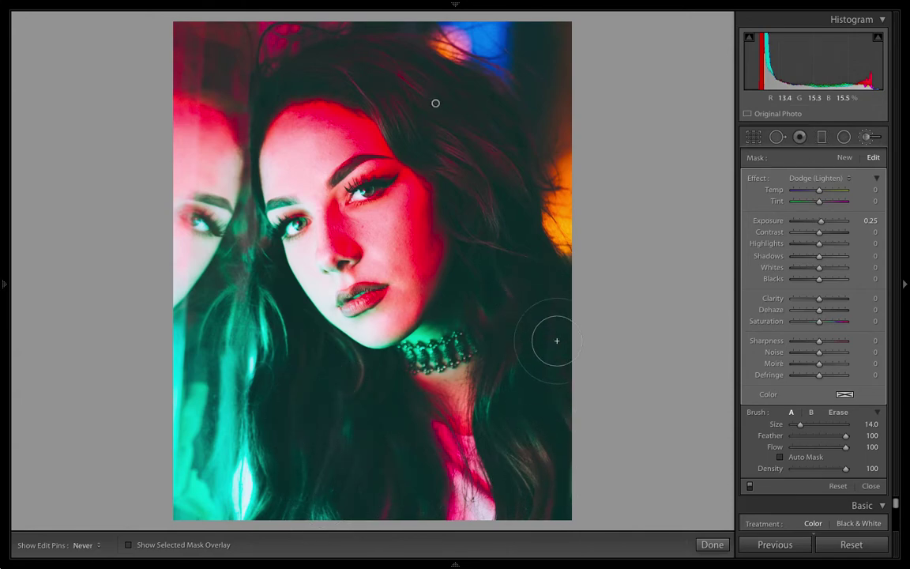
{"action": "key", "text": "h"}
{"action": "key", "text": "h"}
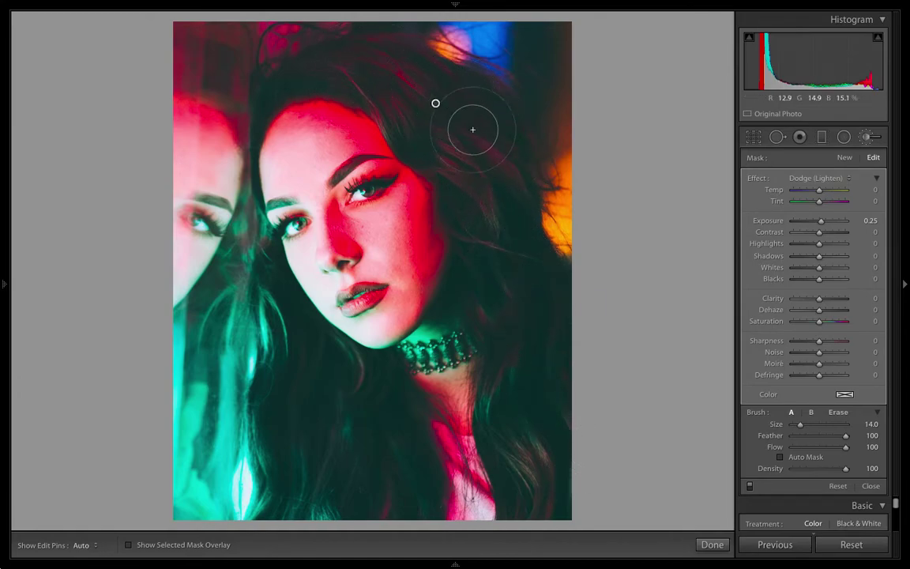
{"action": "left_click", "coordinate": [869, 138]}
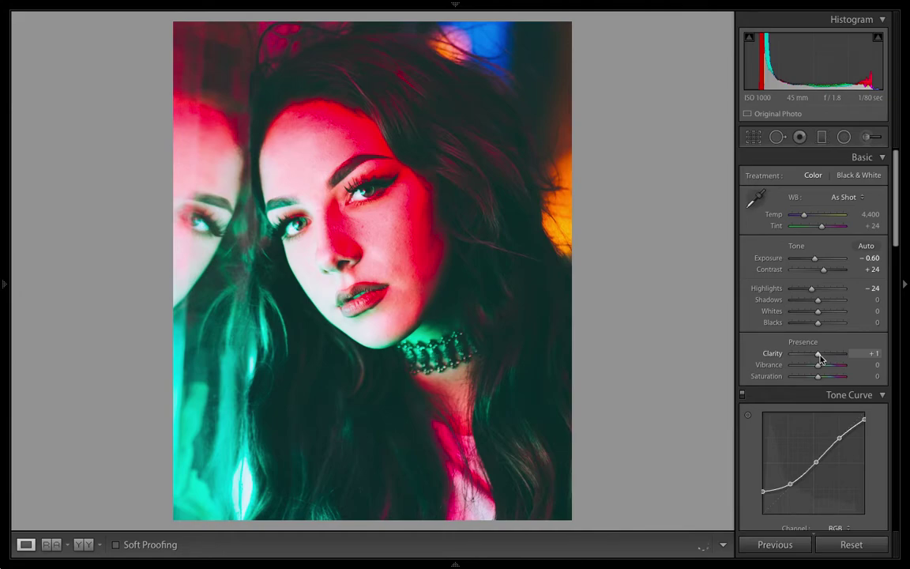
Step: Raise the photo's Clarity to +21
{"action": "left_click_drag", "start_coordinate": [820, 354], "coordinate": [826, 359]}
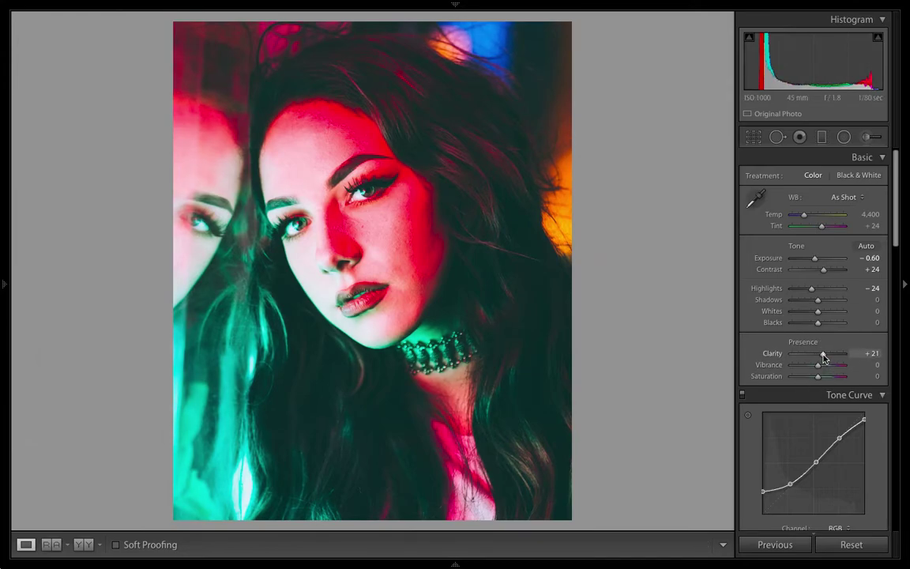
{"action": "left_click_drag", "start_coordinate": [824, 358], "coordinate": [825, 358]}
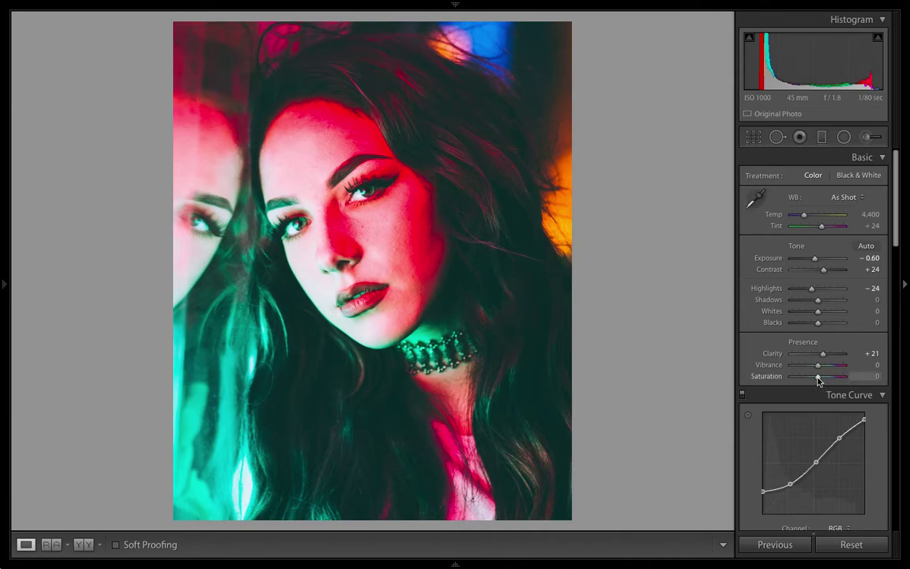
{"action": "mouse_move", "coordinate": [818, 377]}
{"action": "left_mouse_down"}
{"action": "mouse_move", "coordinate": [846, 376]}
{"action": "mouse_move", "coordinate": [765, 384]}
{"action": "mouse_move", "coordinate": [823, 383]}
{"action": "left_mouse_up"}
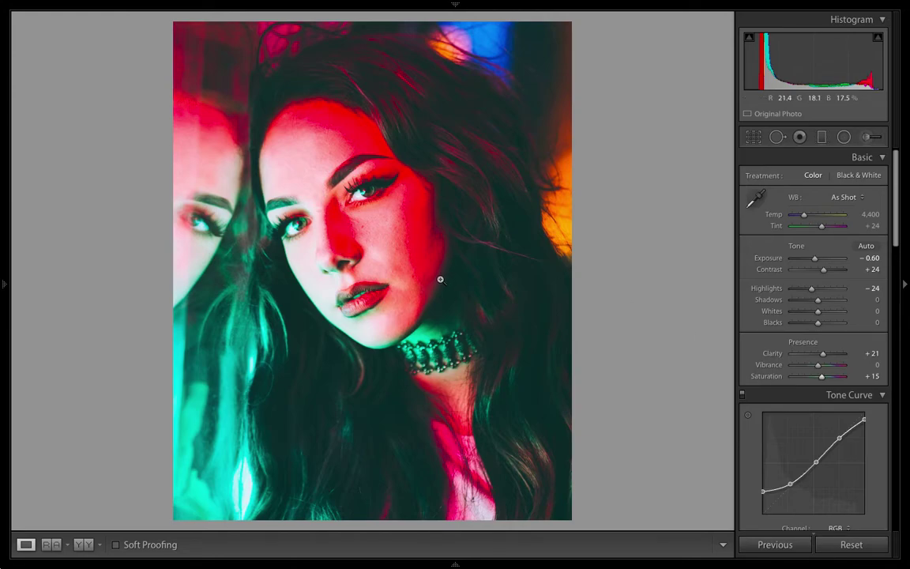
{"action": "double_click", "coordinate": [766, 376]}
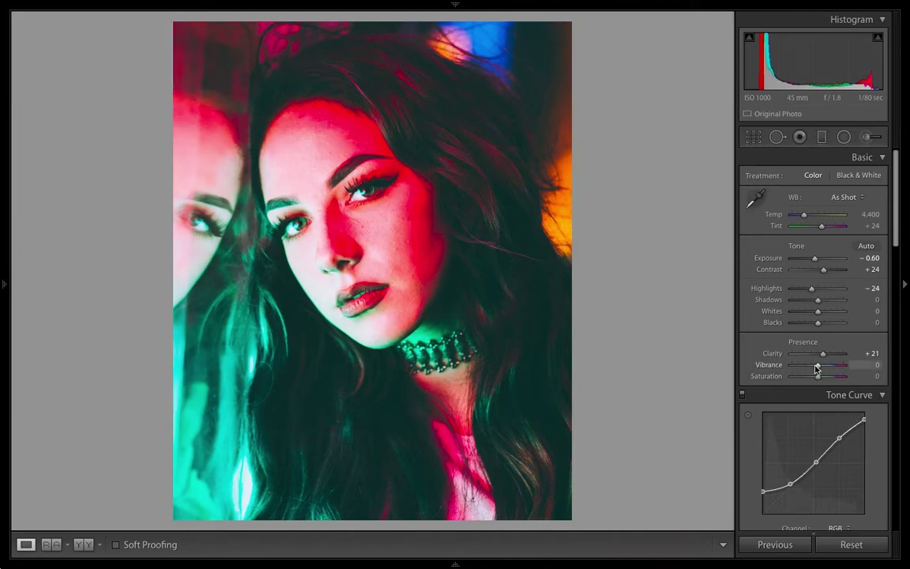
{"action": "left_click_drag", "start_coordinate": [817, 368], "coordinate": [820, 369]}
Step: Set the Saturation of the red colour range to +12
{"action": "scroll", "coordinate": [777, 368], "scroll_direction": "down", "scroll_amount": 6}
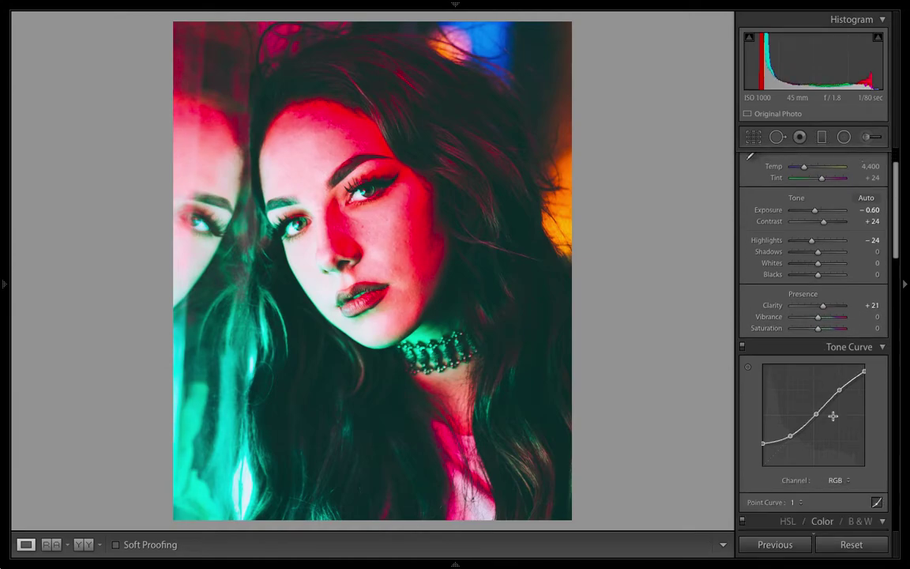
{"action": "scroll", "coordinate": [818, 398], "scroll_direction": "down", "scroll_amount": 1}
{"action": "left_click", "coordinate": [761, 353]}
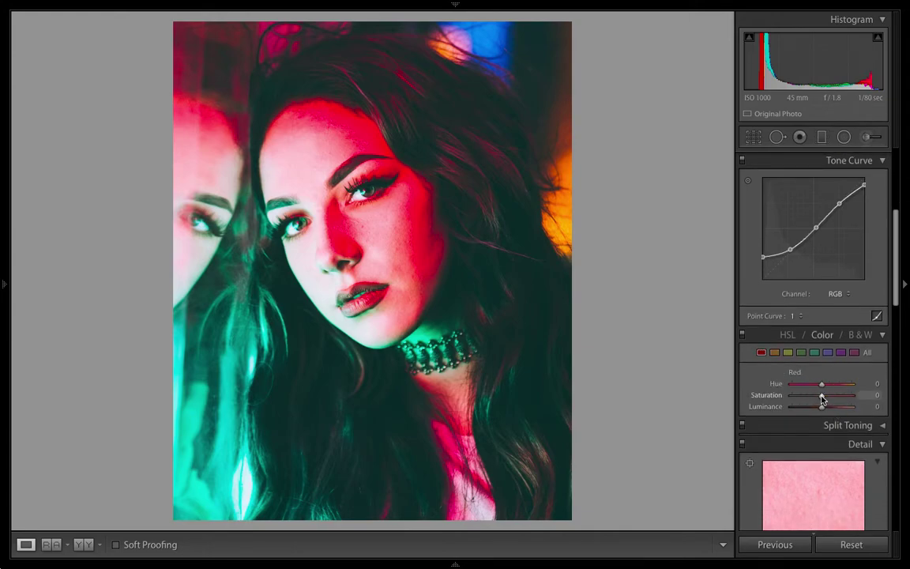
{"action": "left_click_drag", "start_coordinate": [824, 399], "coordinate": [824, 399]}
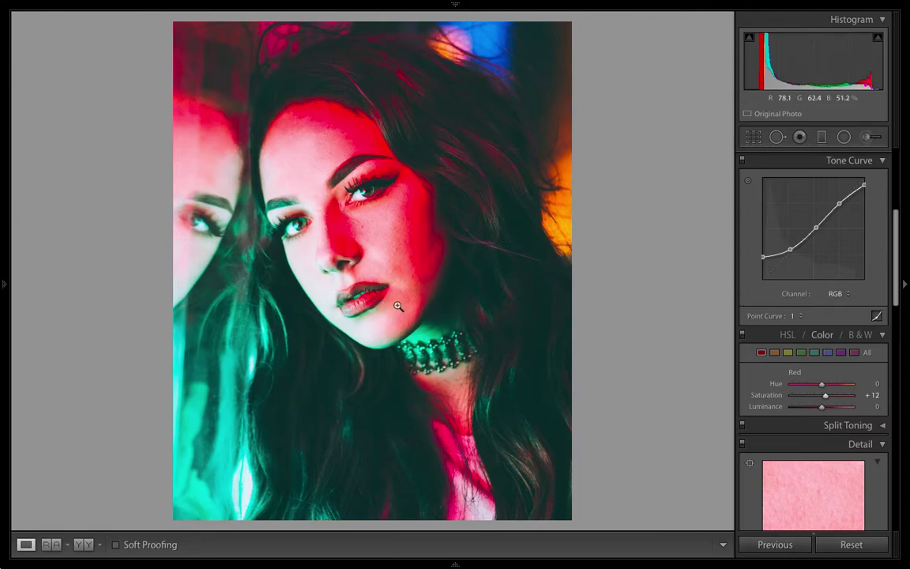
Step: Compare the edited portrait with its original version, checking the skin tones, colours and overall brightness
{"action": "key", "text": "backslash"}
{"action": "key", "text": "backslash"}
{"action": "key", "text": "backslash"}
{"action": "key", "text": "backslash"}
{"action": "key", "text": "backslash"}
{"action": "key", "text": "backslash"}
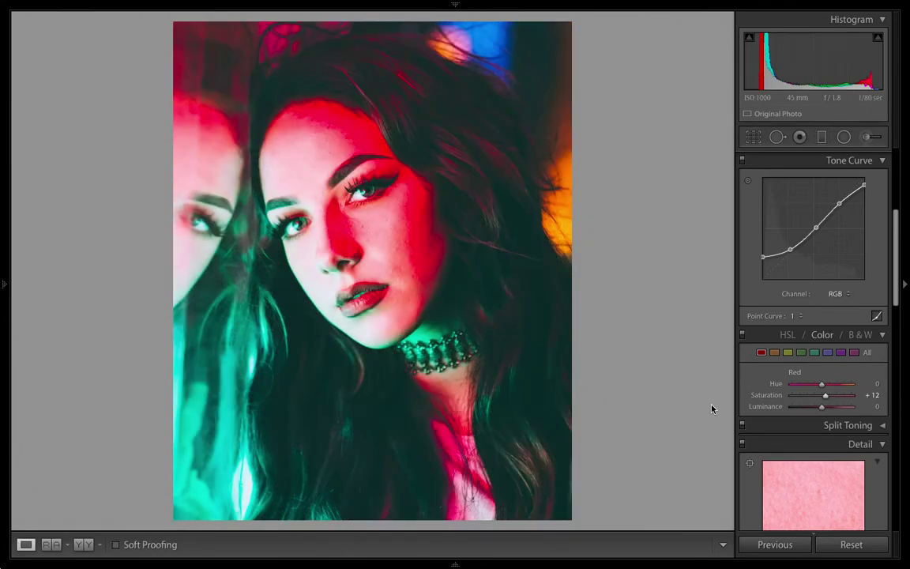
{"action": "scroll", "coordinate": [782, 300], "scroll_direction": "up", "scroll_amount": 5}
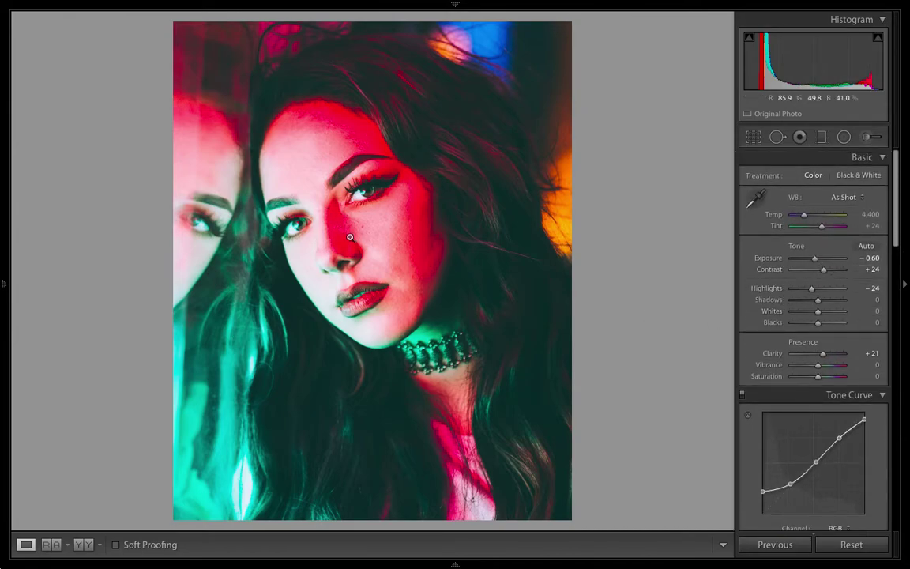
{"action": "key", "text": "backslash"}
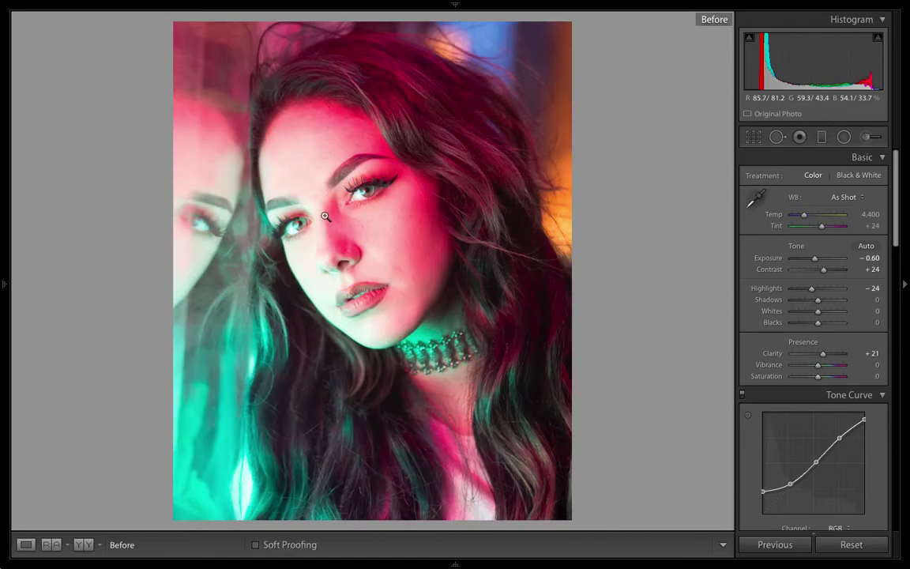
{"action": "key", "text": "backslash"}
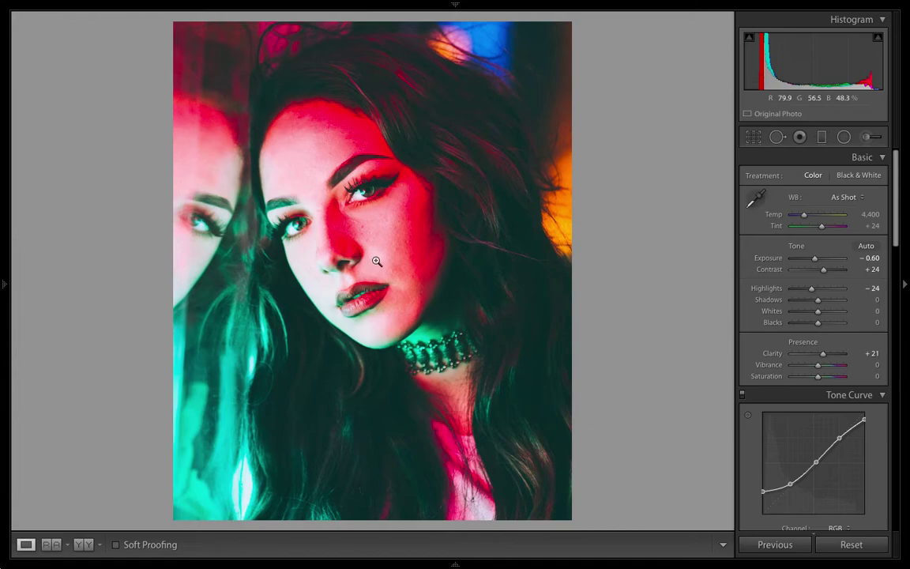
Step: Brighten the photo slightly by setting its overall Exposure to -0.40
{"action": "left_click", "coordinate": [872, 258]}
{"action": "type", "text": "-0.5"}
{"action": "key", "text": "Return"}
{"action": "key", "text": "Up"}
{"action": "key", "text": "Up"}
{"action": "key", "text": "Down"}
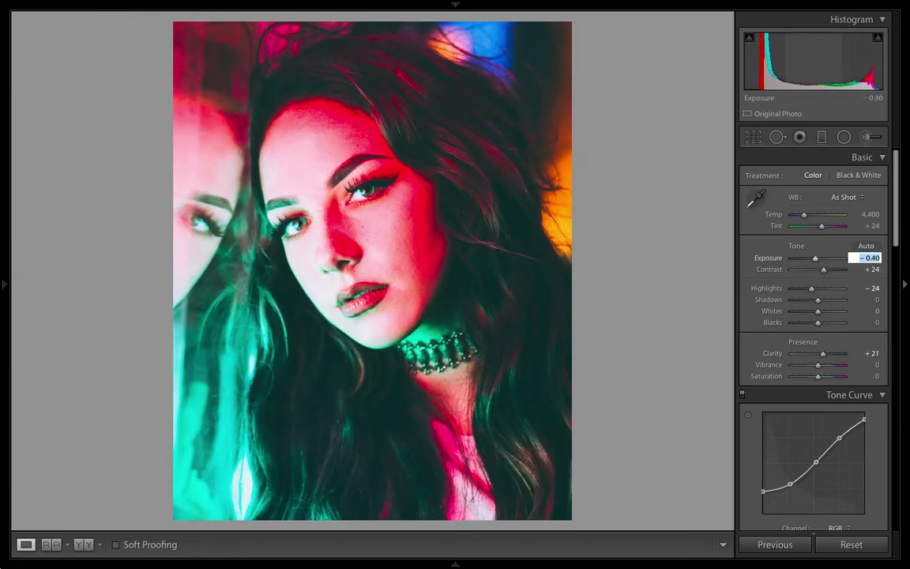
Step: Set the photo's overall Exposure to -0.50 and its Contrast to +16
{"action": "key", "text": "Down"}
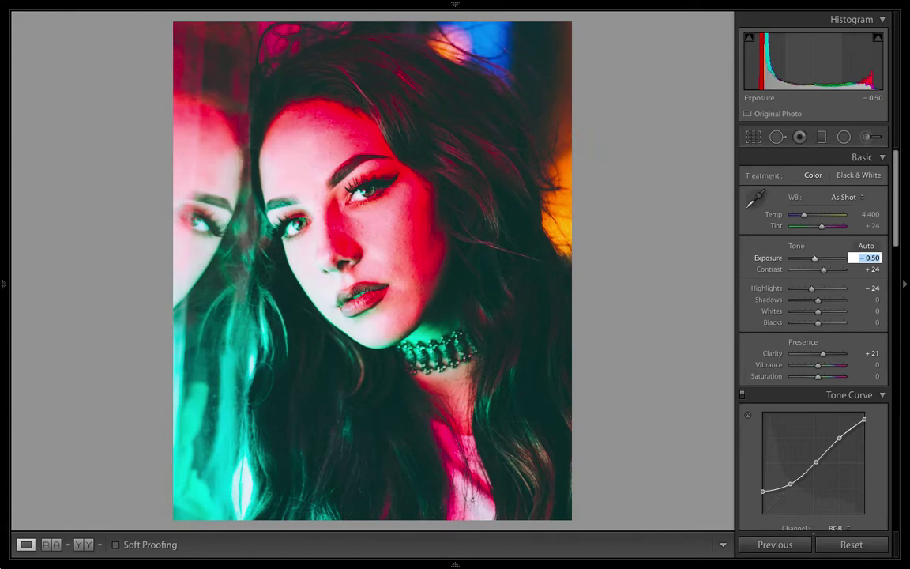
{"action": "left_click", "coordinate": [873, 270]}
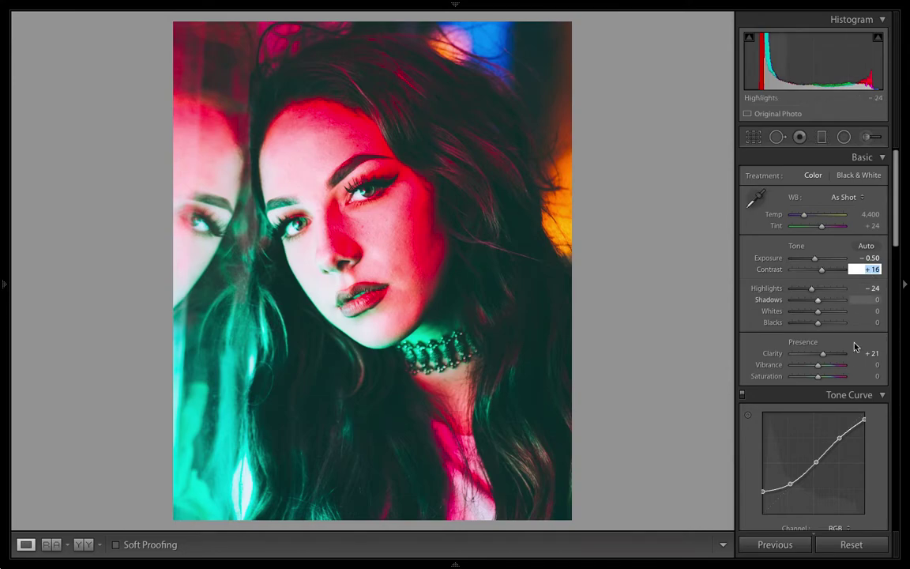
Step: Set the Sharpening Amount to 71 and the Luminance noise reduction to 41
{"action": "scroll", "coordinate": [839, 358], "scroll_direction": "down", "scroll_amount": 5}
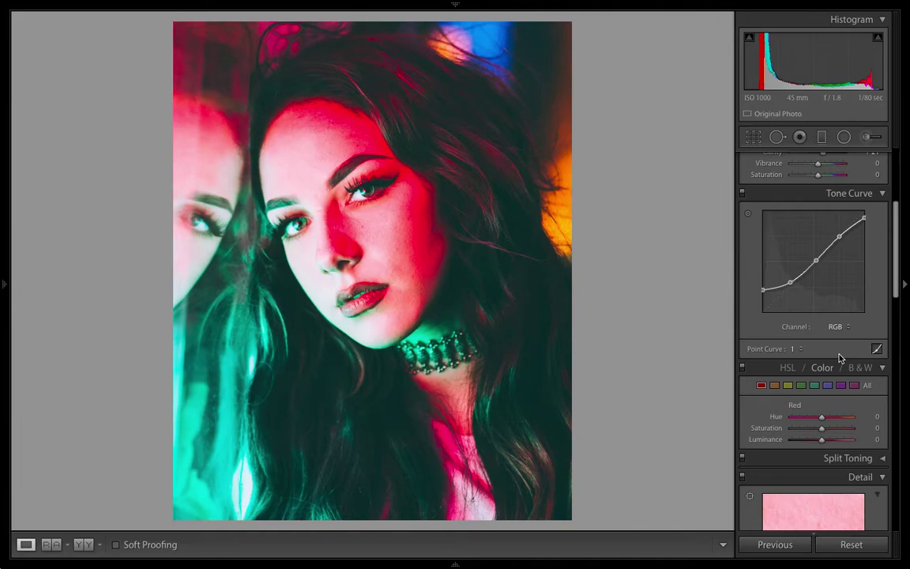
{"action": "scroll", "coordinate": [839, 358], "scroll_direction": "down", "scroll_amount": 6}
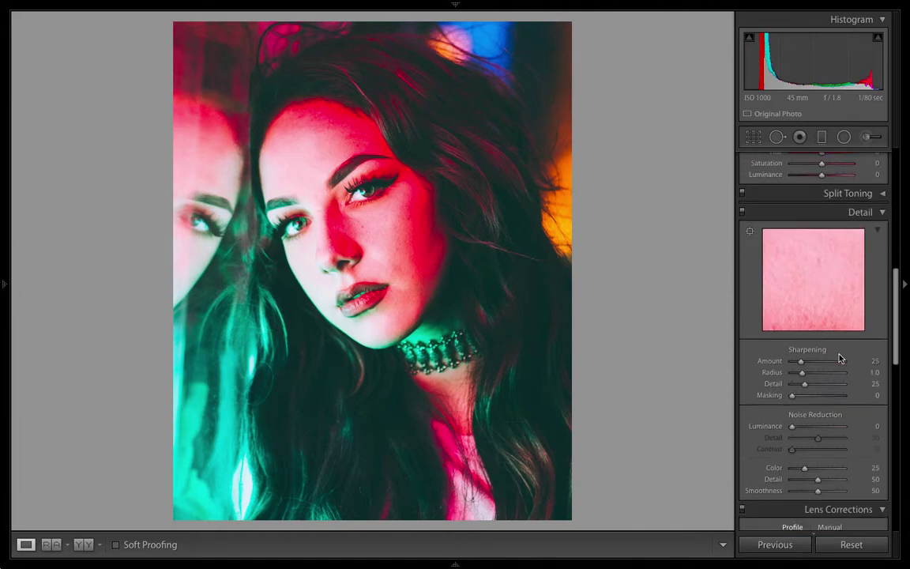
{"action": "left_click_drag", "start_coordinate": [803, 361], "coordinate": [818, 366]}
{"action": "left_click_drag", "start_coordinate": [794, 427], "coordinate": [814, 427]}
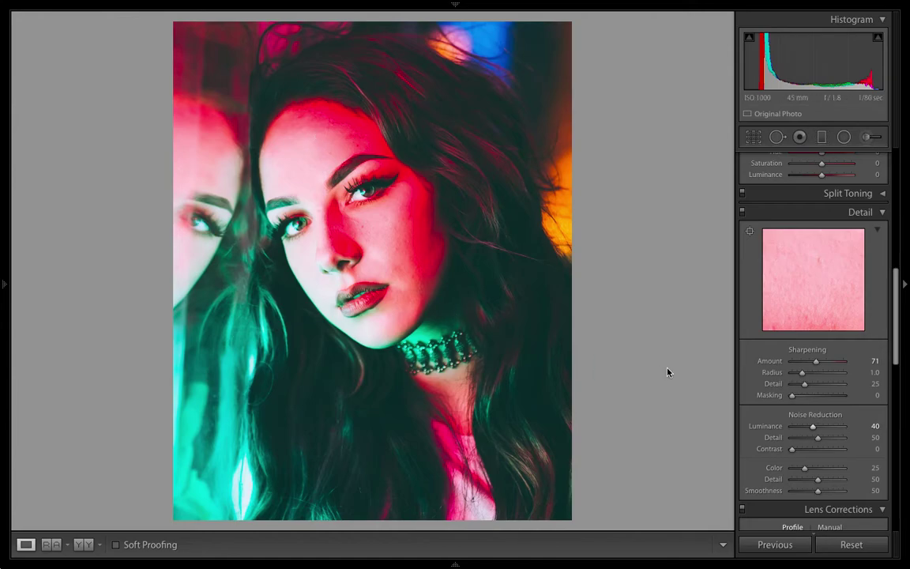
{"action": "mouse_move", "coordinate": [814, 429]}
{"action": "left_mouse_down"}
{"action": "mouse_move", "coordinate": [772, 427]}
{"action": "mouse_move", "coordinate": [819, 429]}
{"action": "left_mouse_up"}
{"action": "left_click_drag", "start_coordinate": [812, 428], "coordinate": [815, 429]}
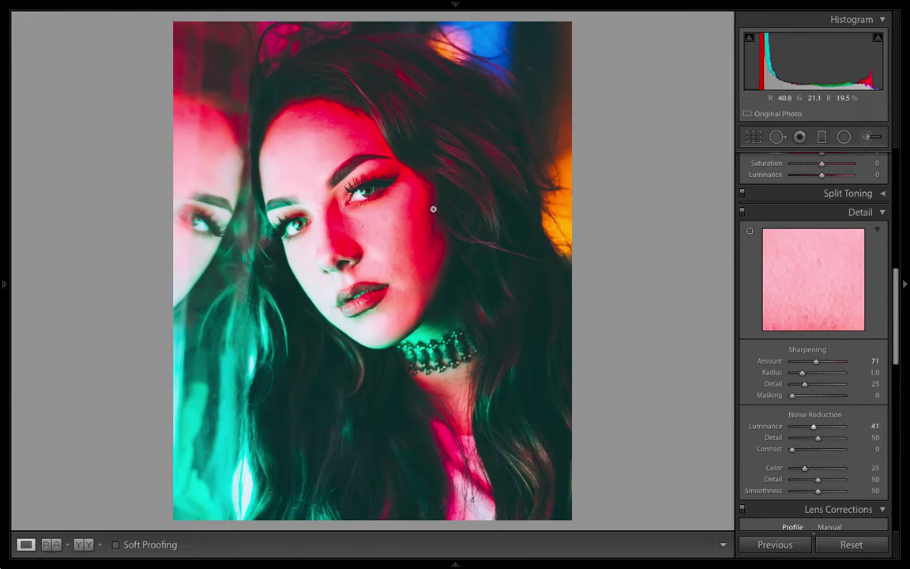
{"action": "scroll", "coordinate": [810, 411], "scroll_direction": "down", "scroll_amount": 3}
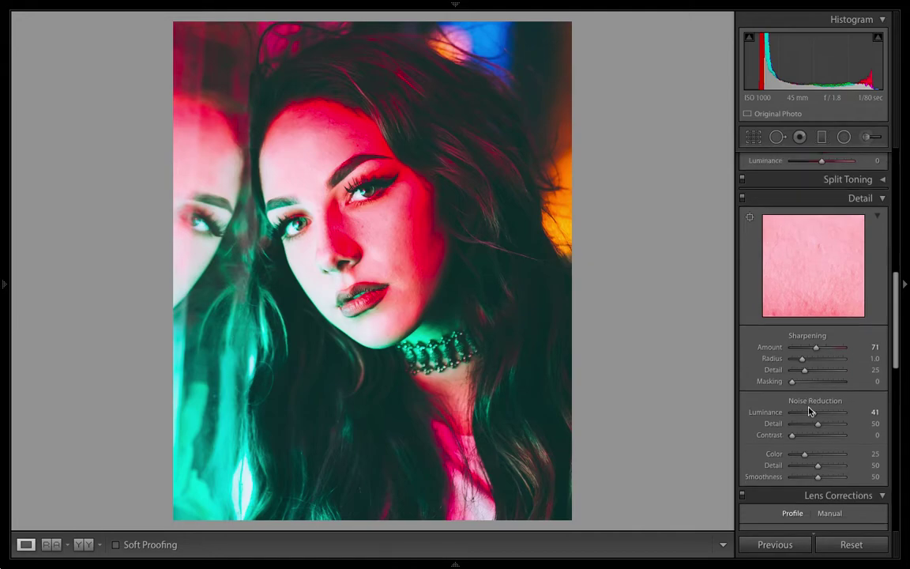
{"action": "scroll", "coordinate": [810, 411], "scroll_direction": "down", "scroll_amount": 14}
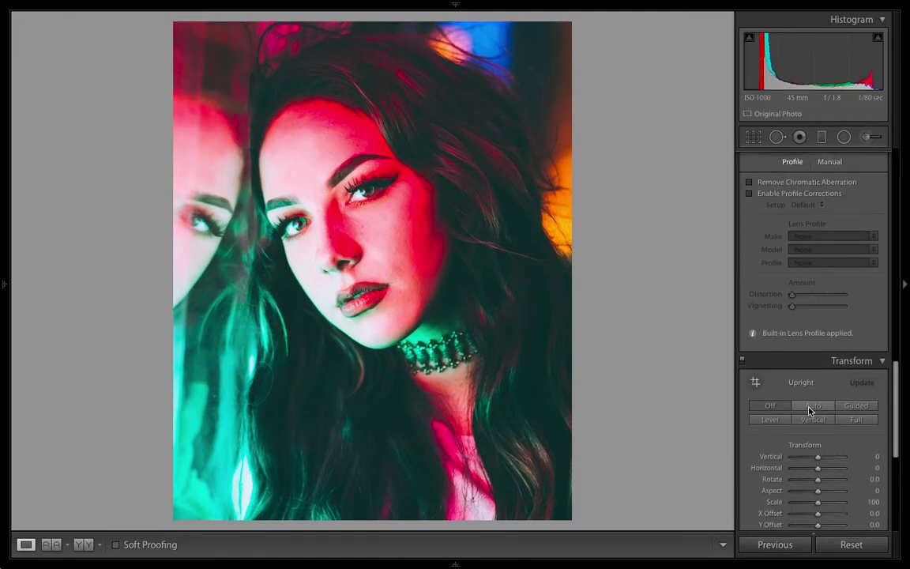
{"action": "scroll", "coordinate": [809, 410], "scroll_direction": "down", "scroll_amount": 2}
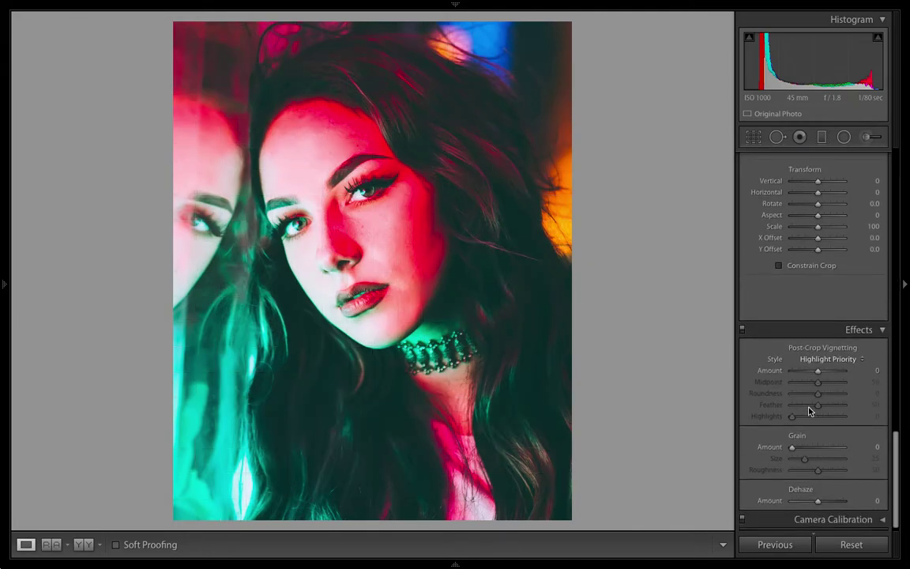
{"action": "scroll", "coordinate": [809, 410], "scroll_direction": "up", "scroll_amount": 5}
{"action": "scroll", "coordinate": [809, 410], "scroll_direction": "up", "scroll_amount": 15}
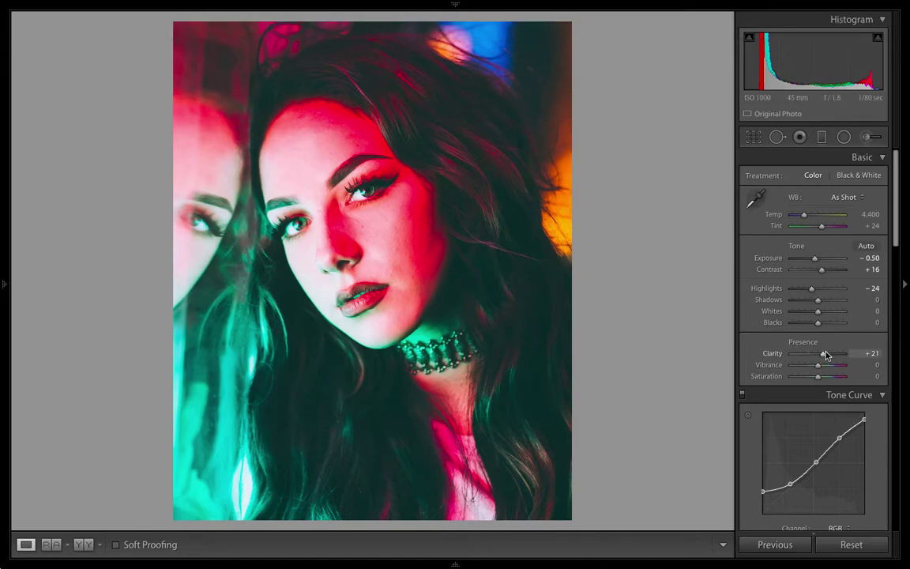
Step: Set the Saturation of the aqua colour range to +38 and of the blue colour range to -38
{"action": "scroll", "coordinate": [825, 355], "scroll_direction": "down", "scroll_amount": 5}
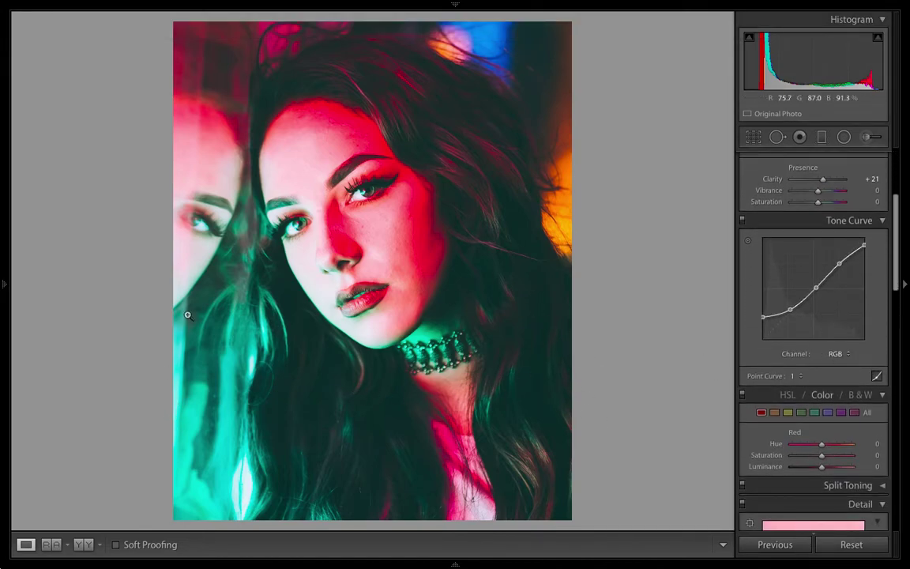
{"action": "left_click", "coordinate": [816, 412]}
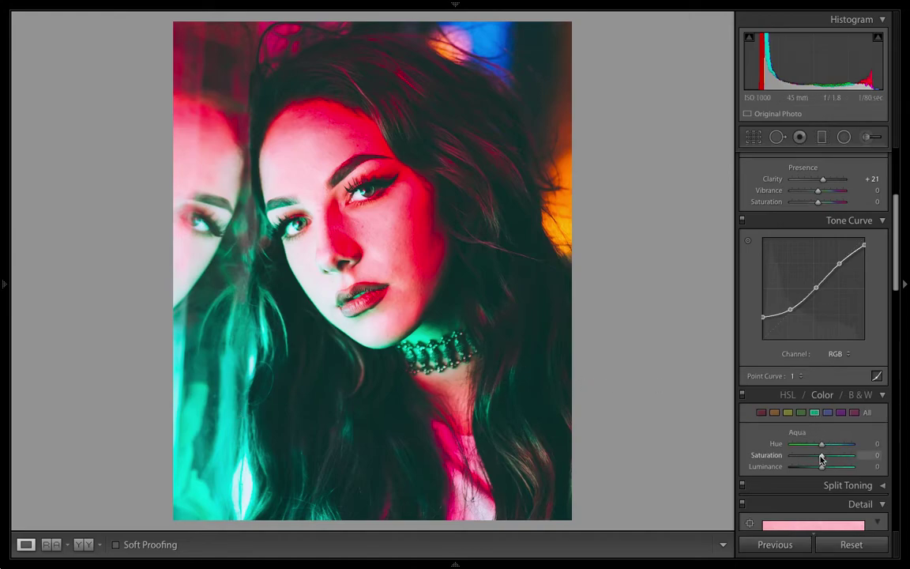
{"action": "mouse_move", "coordinate": [821, 458]}
{"action": "left_mouse_down"}
{"action": "mouse_move", "coordinate": [798, 459]}
{"action": "mouse_move", "coordinate": [832, 463]}
{"action": "left_mouse_up"}
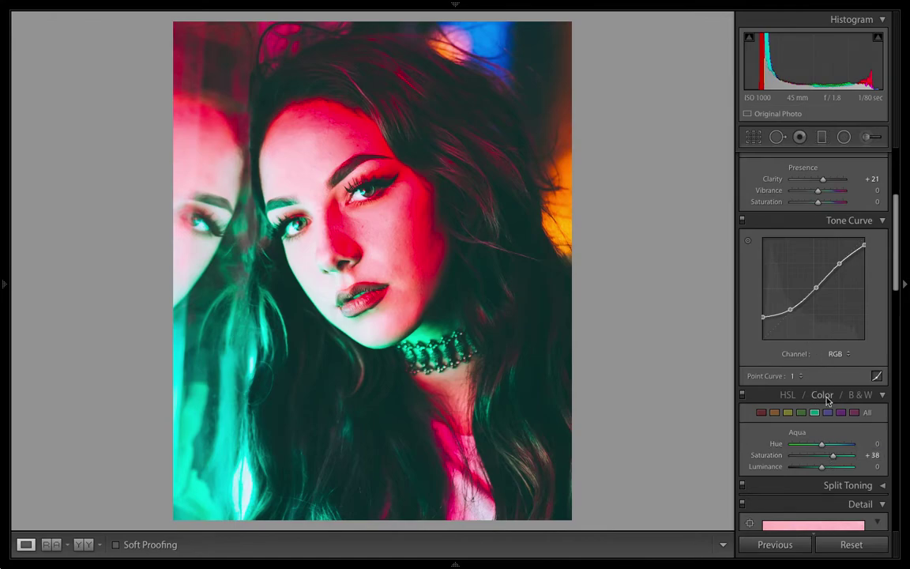
{"action": "mouse_move", "coordinate": [493, 23]}
{"action": "left_click", "coordinate": [828, 413]}
{"action": "left_click_drag", "start_coordinate": [822, 456], "coordinate": [810, 459]}
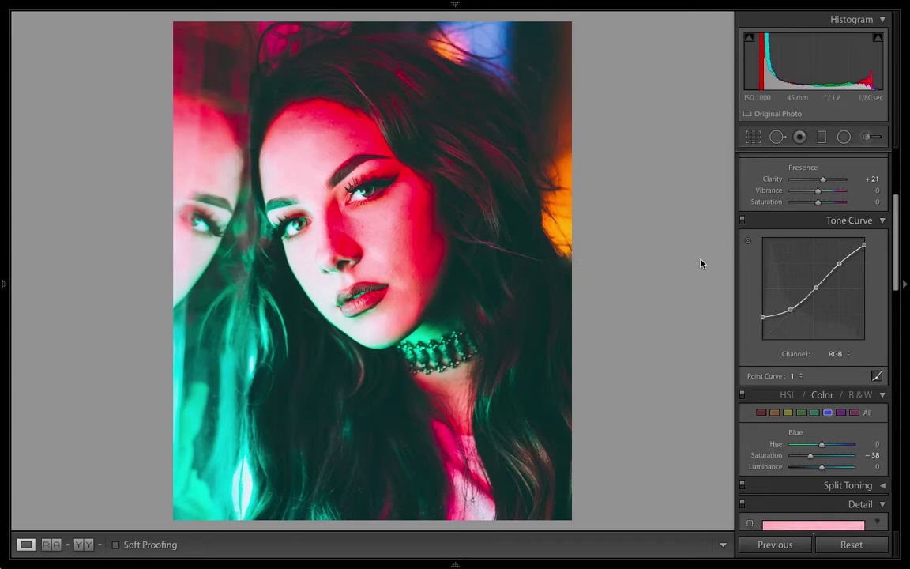
Step: Zoom in on the face and prepare a new Adjustment Brush with the "my skin retouch" preset and an Exposure of 0.20
{"action": "mouse_move", "coordinate": [2, 274]}
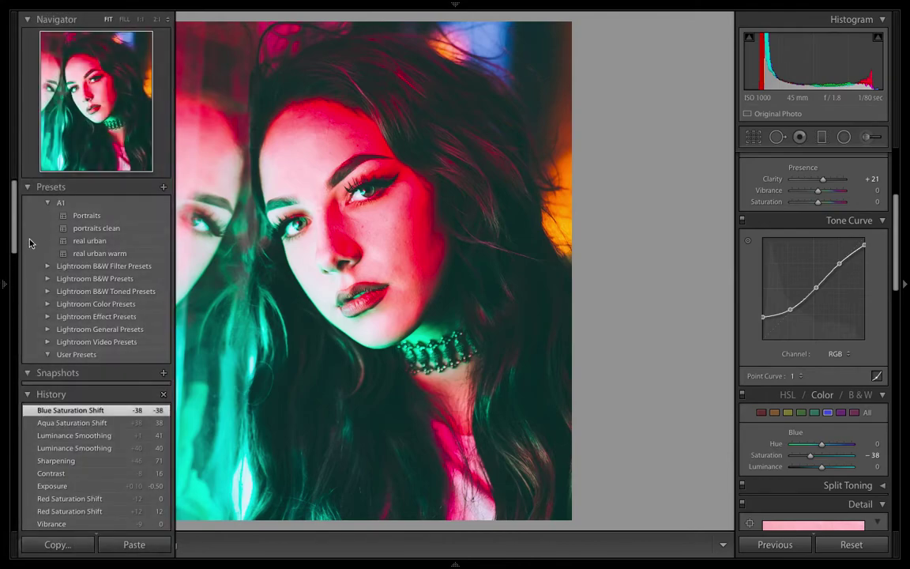
{"action": "left_click", "coordinate": [124, 21]}
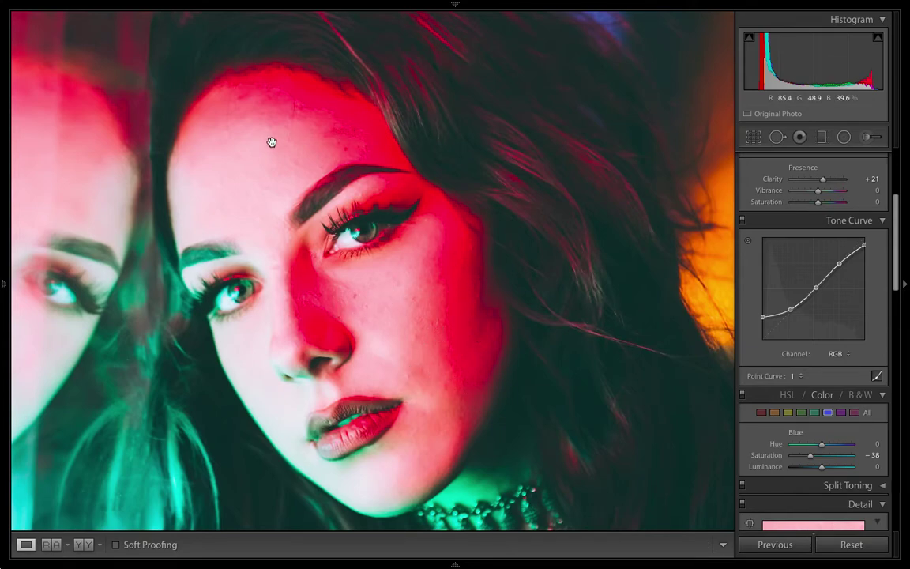
{"action": "left_click", "coordinate": [868, 137]}
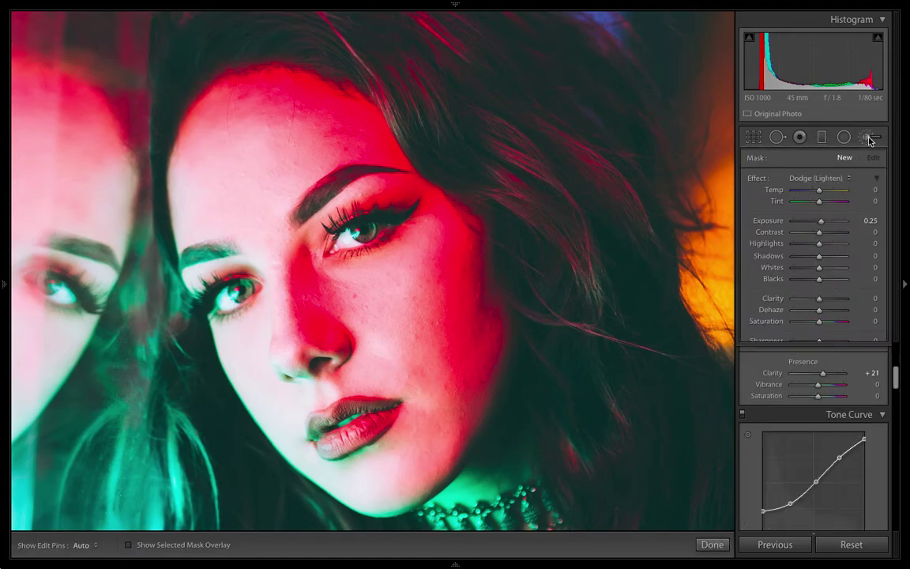
{"action": "left_click", "coordinate": [848, 180]}
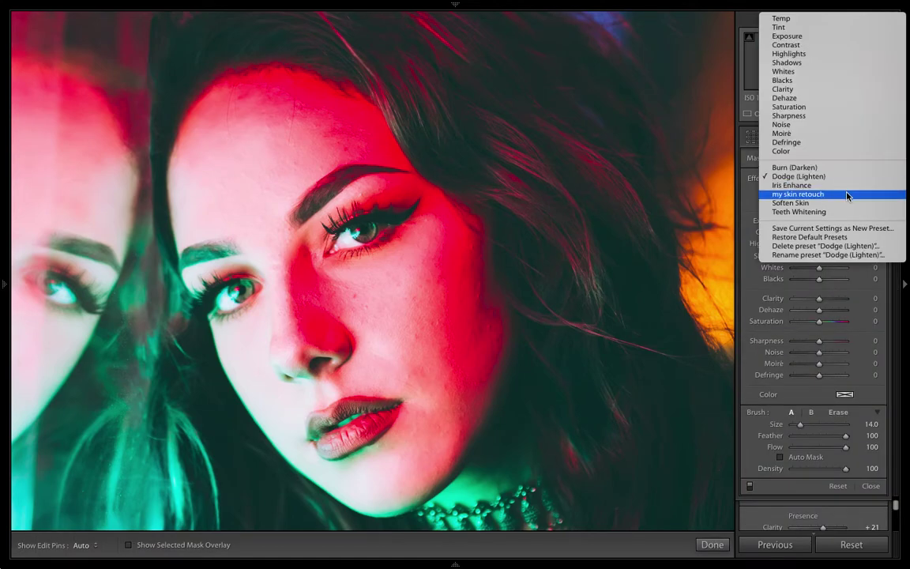
{"action": "left_click", "coordinate": [848, 196]}
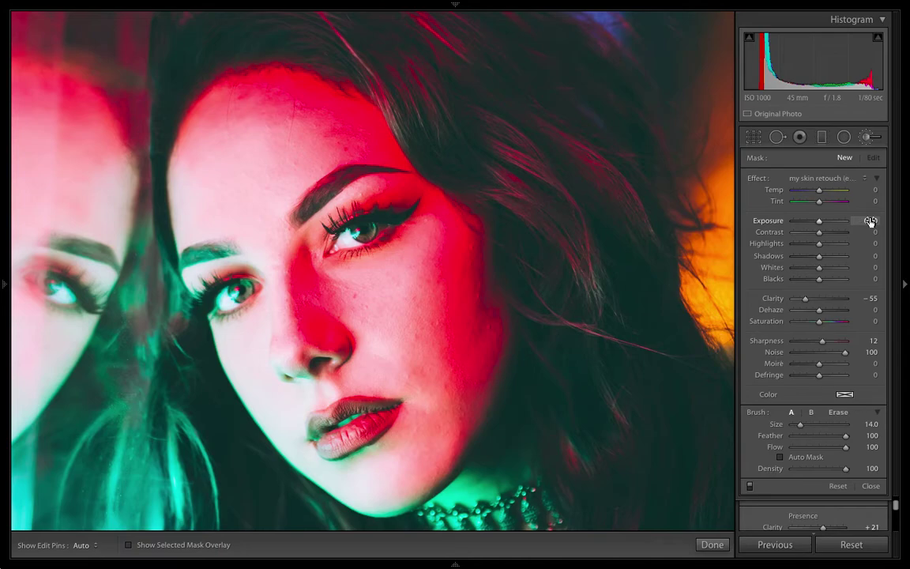
{"action": "mouse_move", "coordinate": [870, 221]}
{"action": "left_mouse_down"}
{"action": "mouse_move", "coordinate": [888, 236]}
{"action": "mouse_move", "coordinate": [876, 224]}
{"action": "left_mouse_up"}
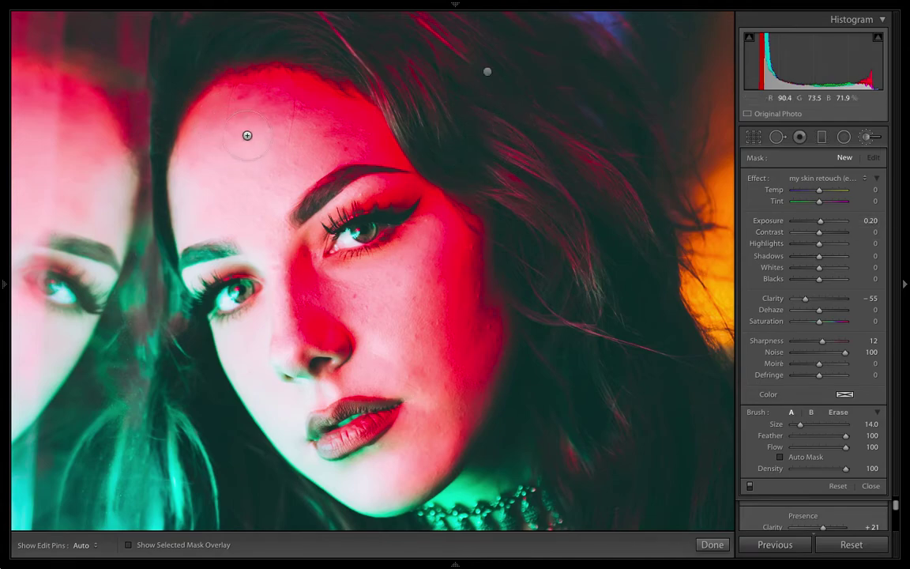
Step: Brush the skin-retouch effect over the forehead and the cheek, with the edit pins hidden while painting
{"action": "key", "text": "h"}
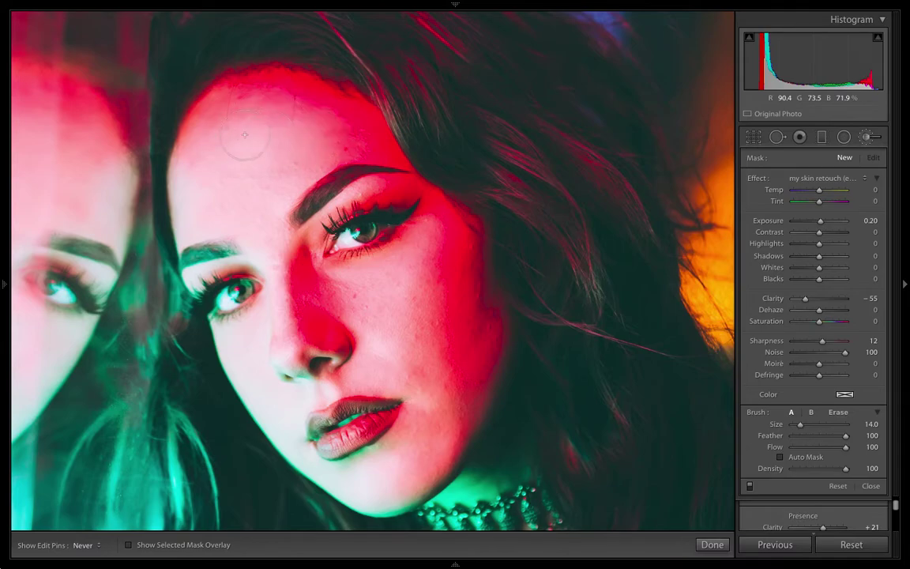
{"action": "left_click_drag", "start_coordinate": [247, 135], "coordinate": [226, 158]}
{"action": "key", "text": "h"}
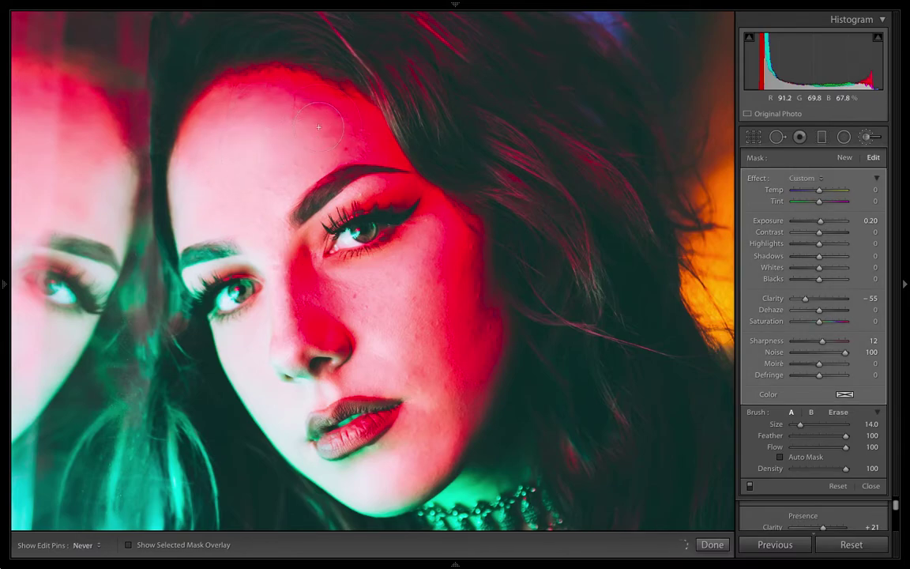
{"action": "mouse_move", "coordinate": [226, 169]}
{"action": "left_mouse_down"}
{"action": "mouse_move", "coordinate": [280, 148]}
{"action": "mouse_move", "coordinate": [240, 169]}
{"action": "mouse_move", "coordinate": [271, 161]}
{"action": "mouse_move", "coordinate": [244, 207]}
{"action": "mouse_move", "coordinate": [296, 126]}
{"action": "mouse_move", "coordinate": [262, 122]}
{"action": "mouse_move", "coordinate": [309, 125]}
{"action": "left_mouse_up"}
{"action": "key", "text": "h"}
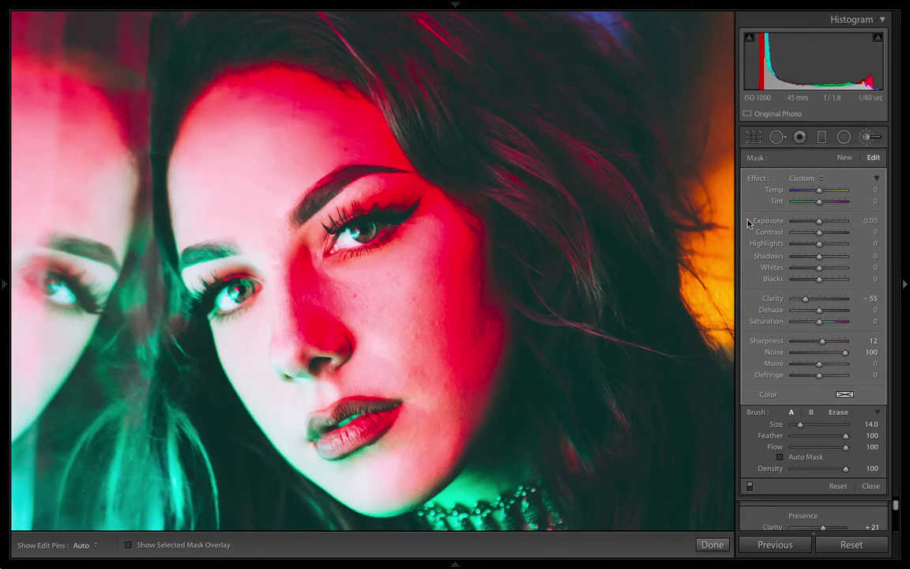
{"action": "key", "text": "h"}
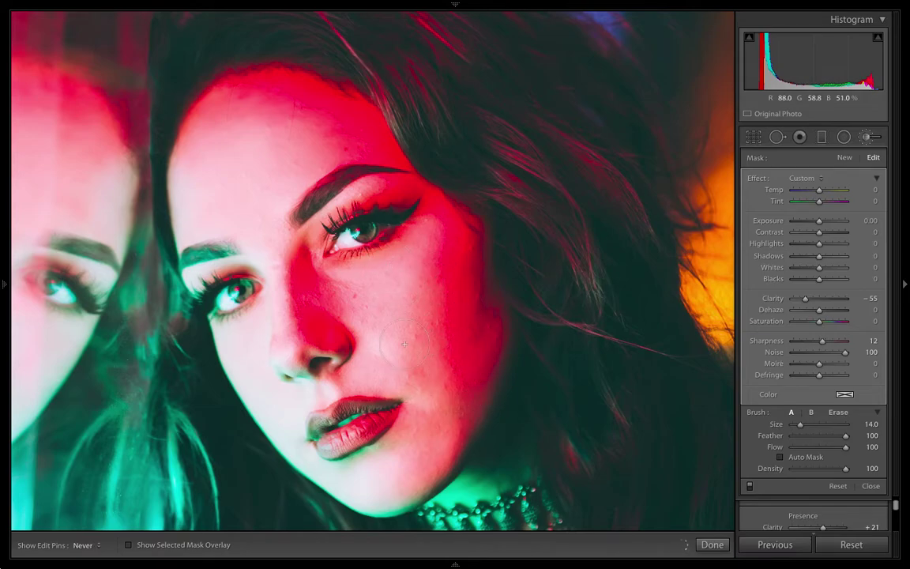
{"action": "key", "text": "h"}
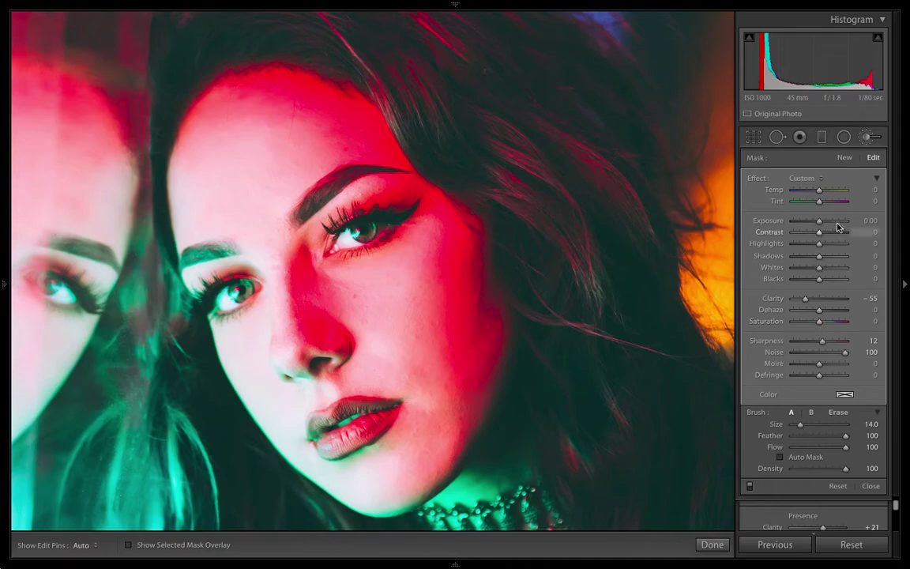
Step: Set the Exposure of the skin-retouch mask to 0.20
{"action": "left_click", "coordinate": [865, 220]}
{"action": "key", "text": "Up"}
{"action": "key", "text": "Up"}
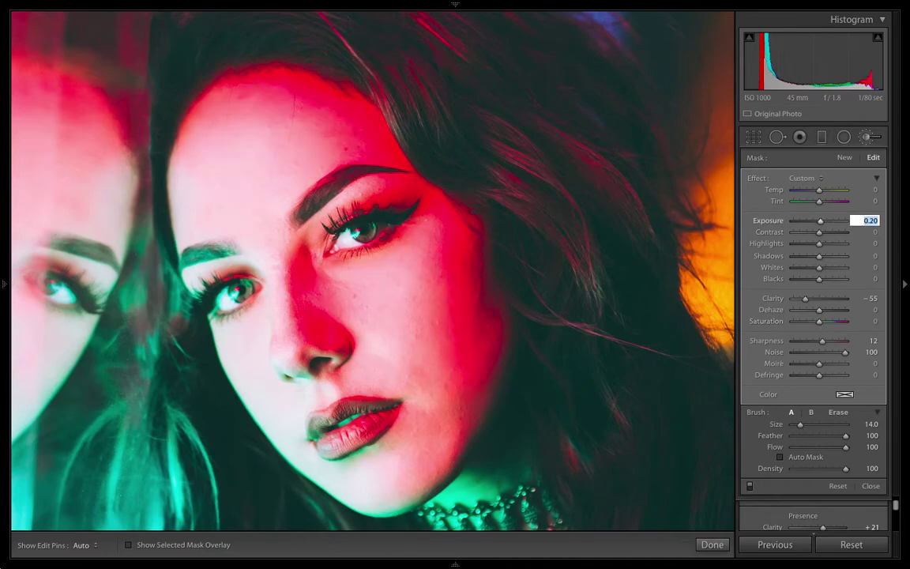
{"action": "key", "text": "Return"}
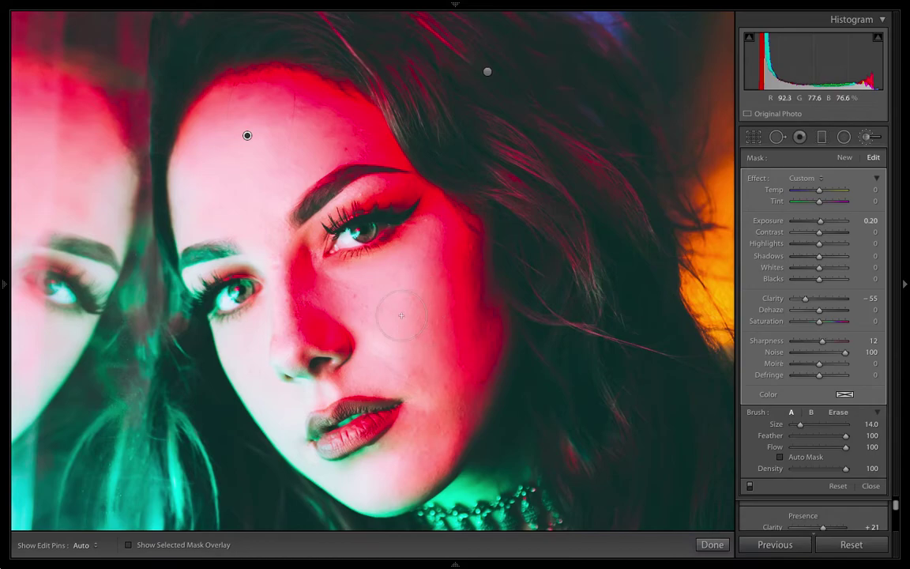
Step: Extend the skin-retouch brushing over the cheek and down along the jaw, keeping the edit pins hidden
{"action": "key", "text": "h"}
{"action": "key", "text": "h"}
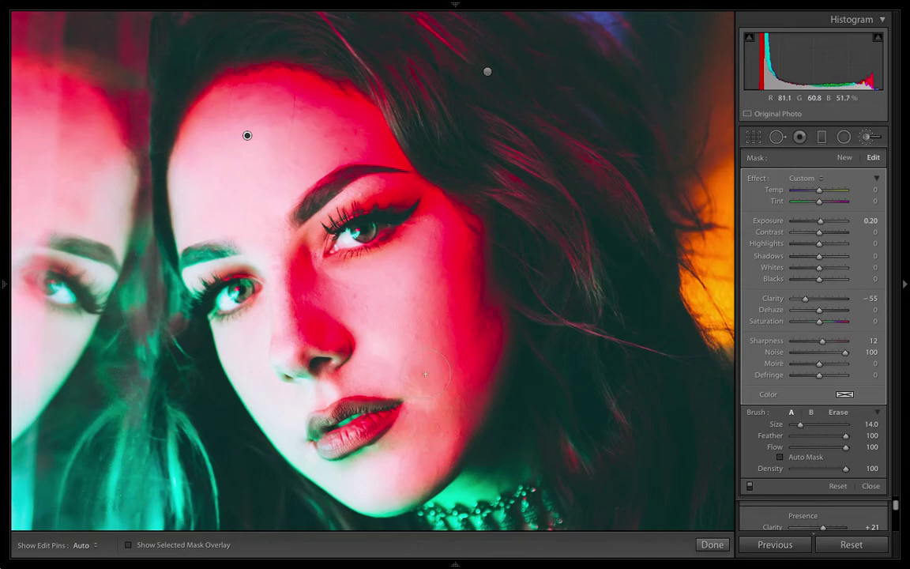
{"action": "key", "text": "h"}
{"action": "mouse_move", "coordinate": [452, 318]}
{"action": "left_mouse_down"}
{"action": "mouse_move", "coordinate": [472, 279]}
{"action": "mouse_move", "coordinate": [492, 380]}
{"action": "mouse_move", "coordinate": [433, 455]}
{"action": "left_mouse_up"}
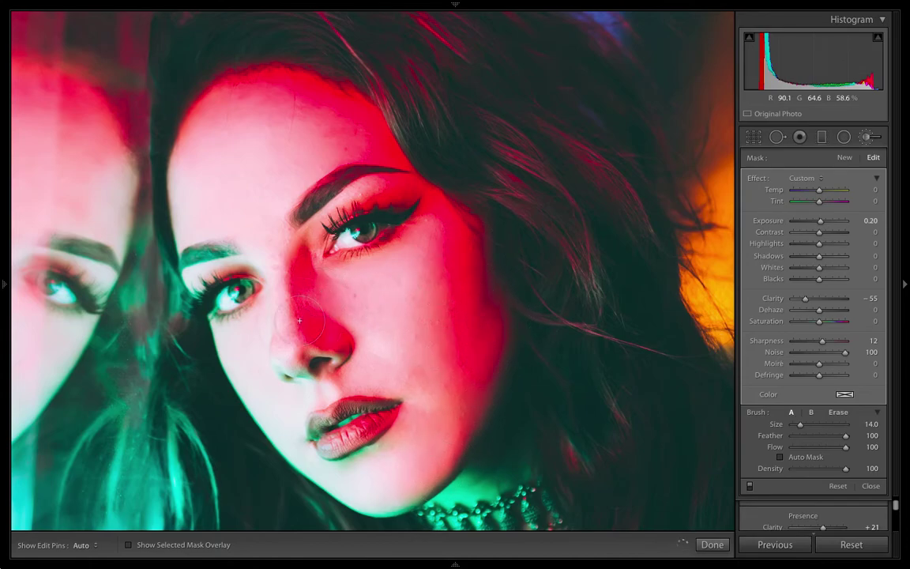
Step: Show the selected mask overlay to check which skin areas the retouch brush covers
{"action": "left_click", "coordinate": [129, 545]}
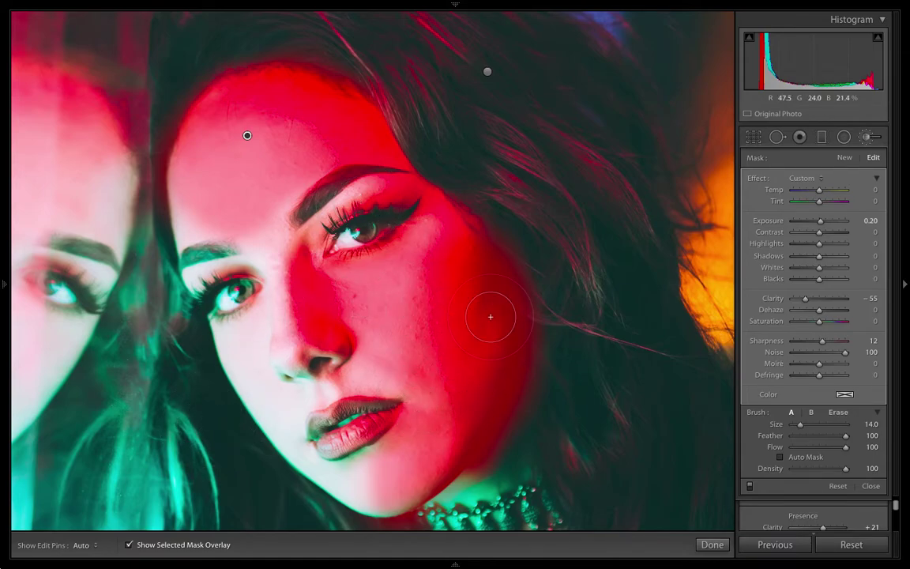
{"action": "left_click", "coordinate": [128, 546]}
{"action": "left_click", "coordinate": [128, 545]}
Step: Refine the skin-retouch mask over the remaining facial skin with smaller brush sizes of 8.0 and 6.0
{"action": "key", "text": "h"}
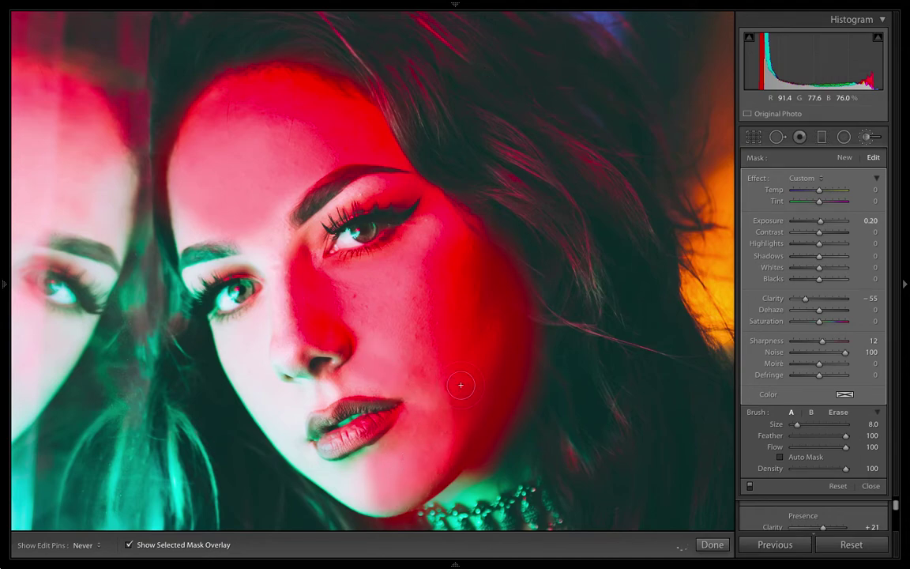
{"action": "key", "text": "h"}
{"action": "key", "text": "h"}
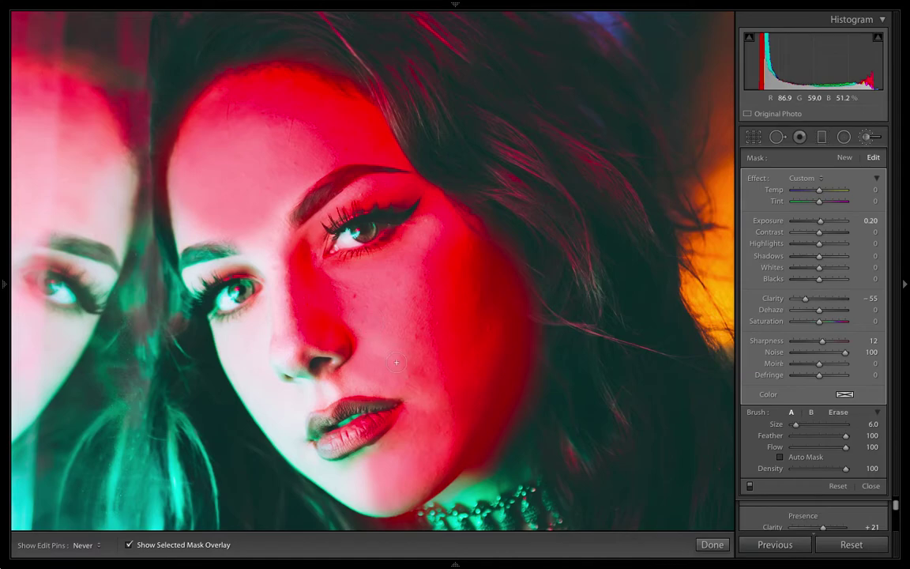
{"action": "key", "text": "h"}
{"action": "key", "text": "h"}
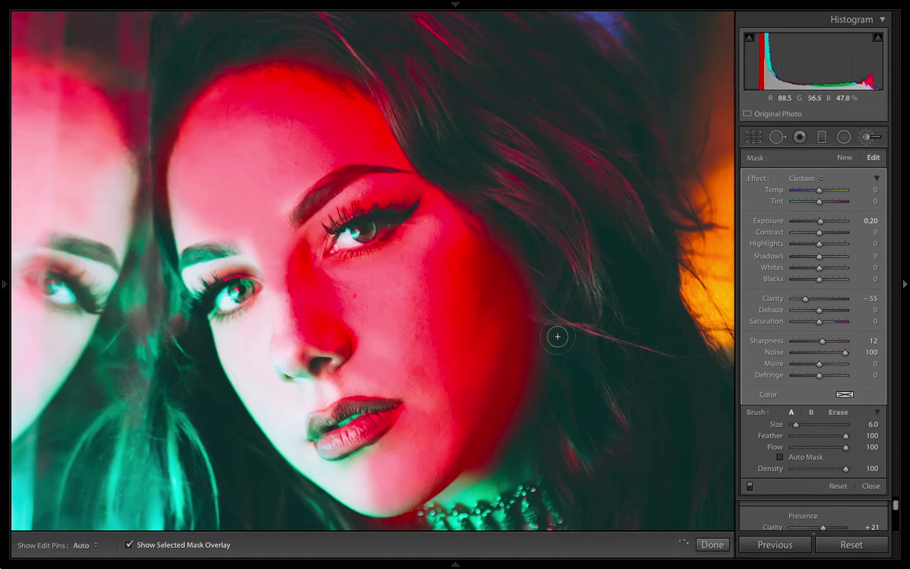
{"action": "key", "text": "h"}
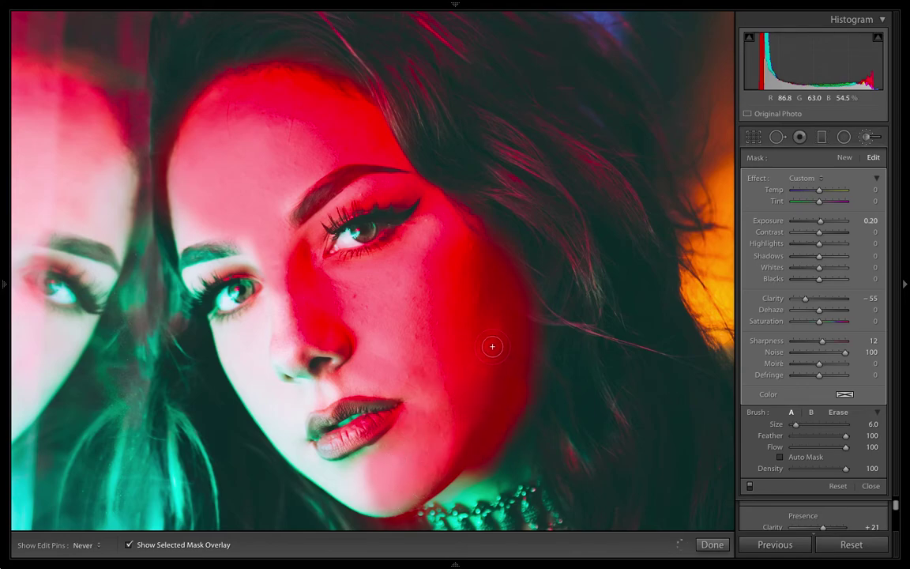
{"action": "key", "text": "h"}
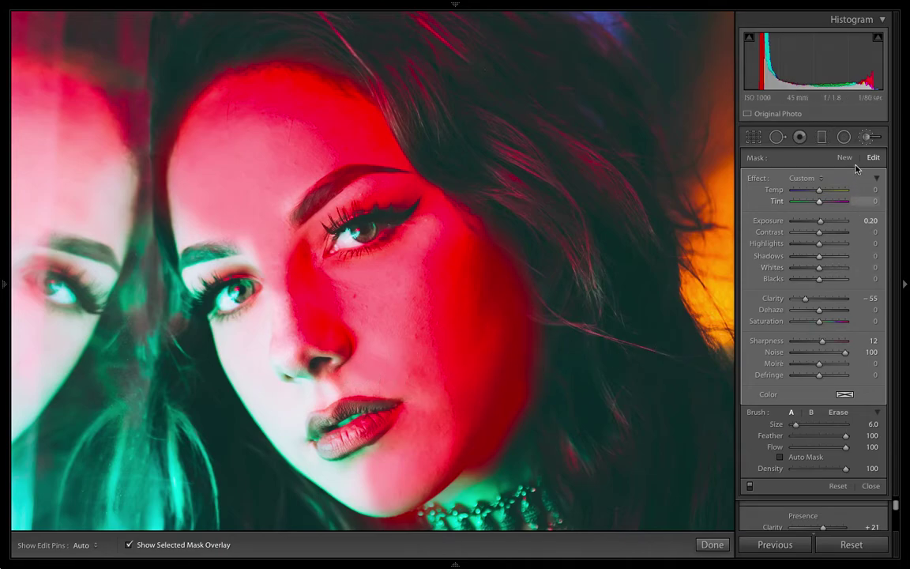
Step: Erase the skin-retouch mask spill along the cheek's hair edge with a size 14.0 eraser, reducing its Flow to 40
{"action": "left_click", "coordinate": [839, 412]}
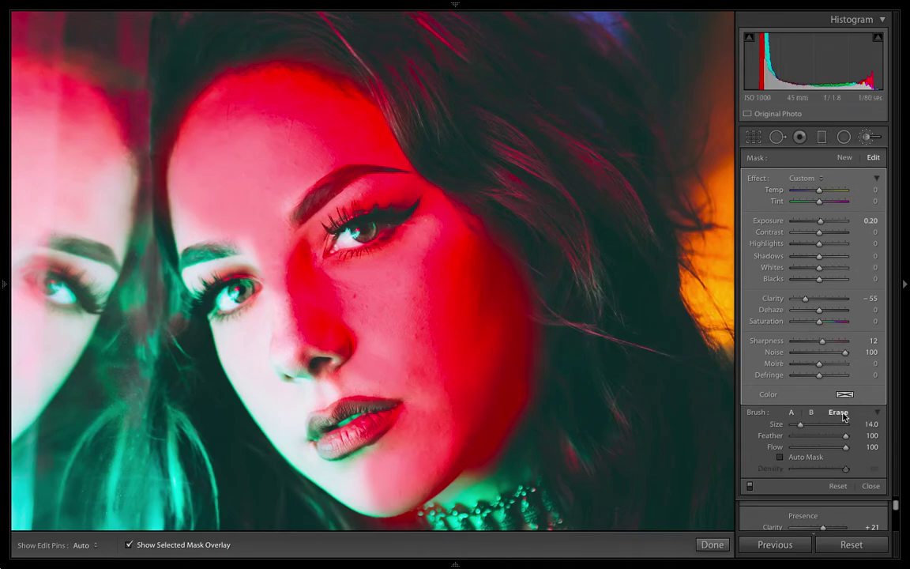
{"action": "key", "text": "h"}
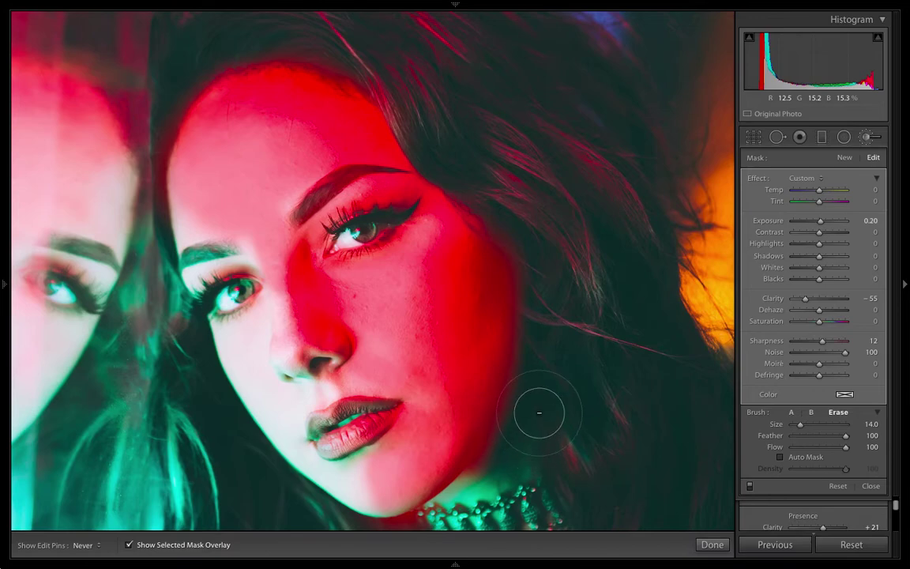
{"action": "key", "text": "h"}
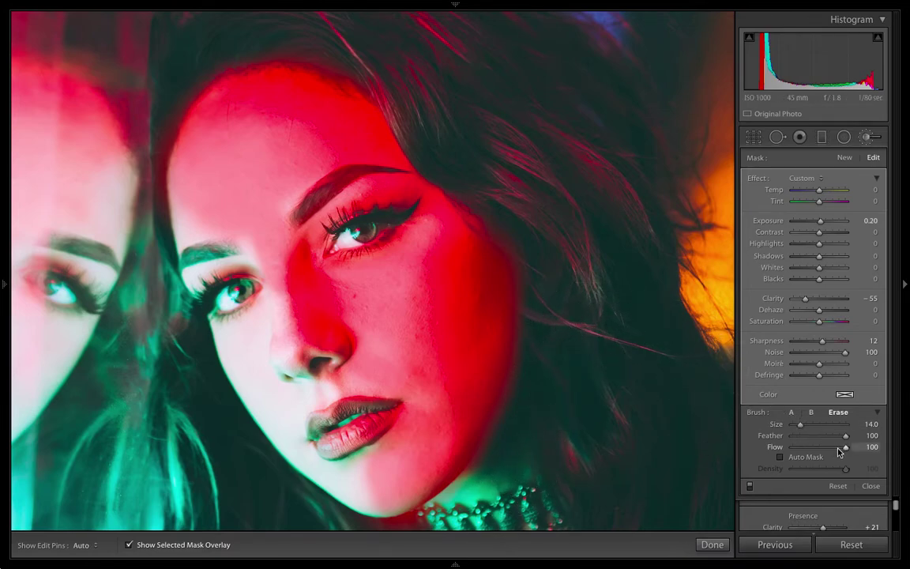
{"action": "left_click_drag", "start_coordinate": [845, 448], "coordinate": [816, 448]}
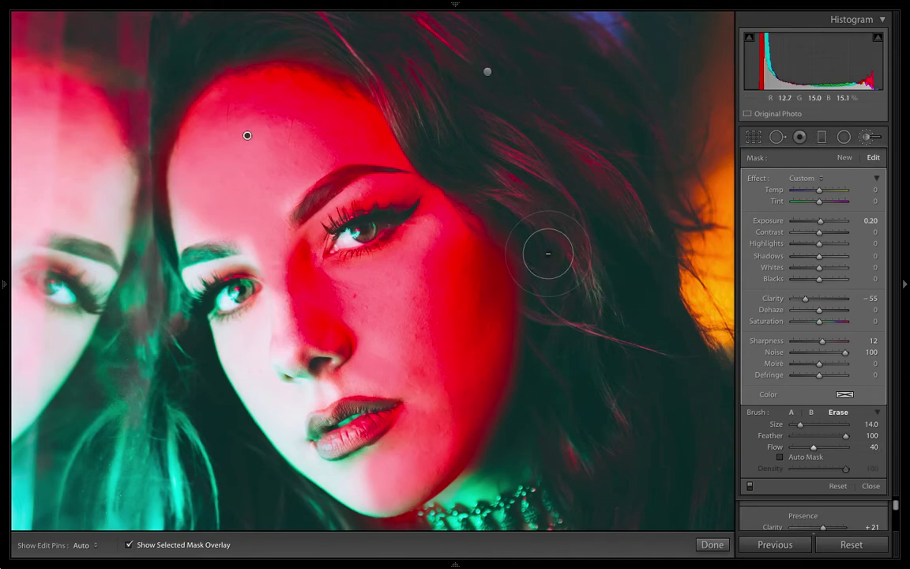
{"action": "key", "text": "h"}
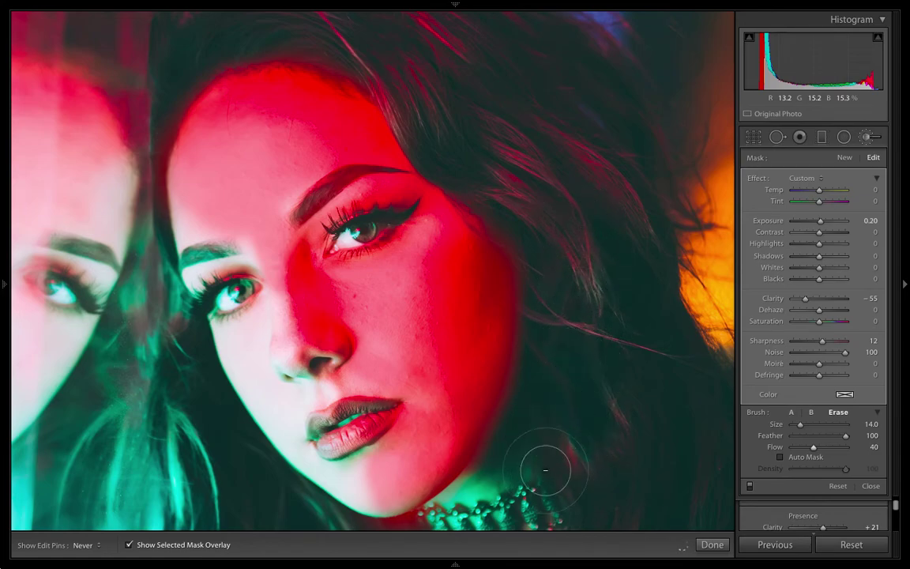
{"action": "key", "text": "h"}
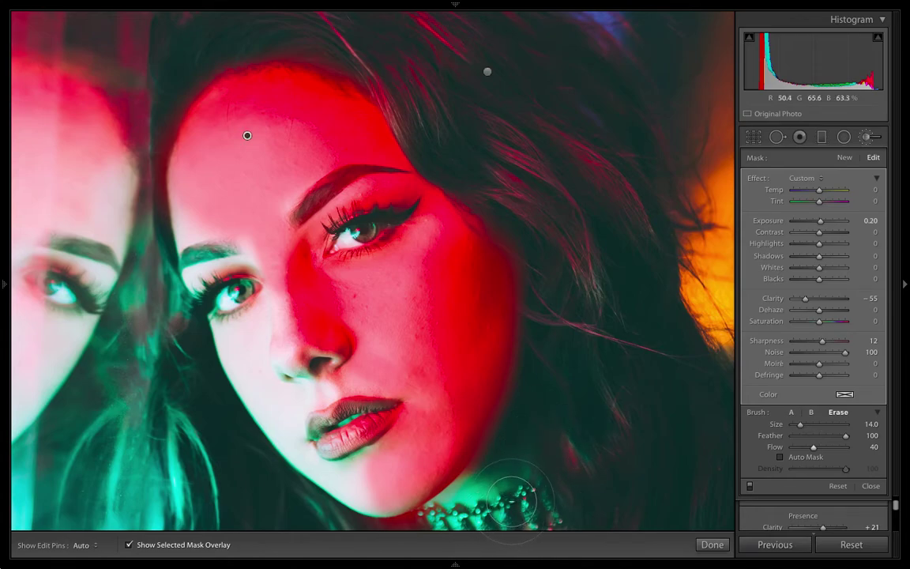
Step: Erase the mask spill below the jaw and above the choker with a size 4.0 eraser
{"action": "left_click_drag", "start_coordinate": [465, 436], "coordinate": [457, 288]}
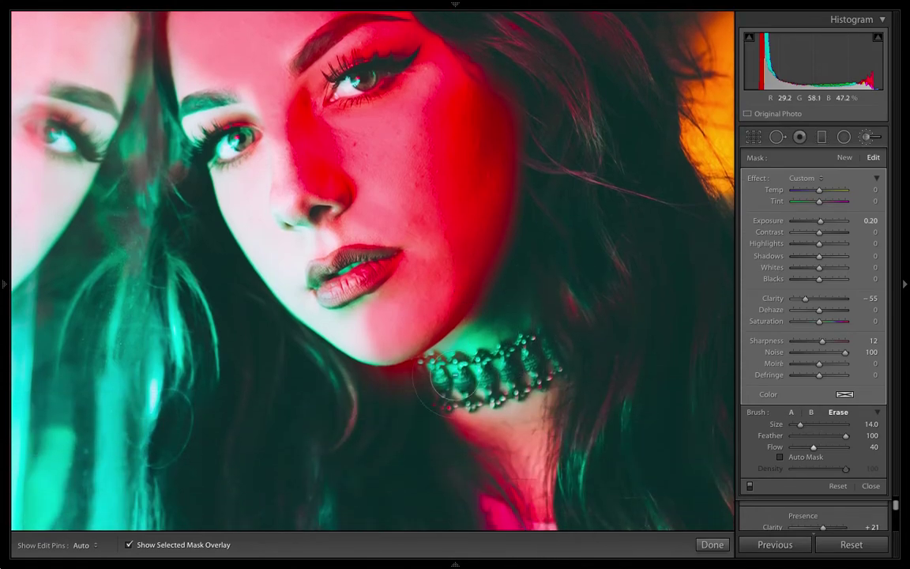
{"action": "scroll", "coordinate": [417, 383], "scroll_direction": "down", "scroll_amount": 5}
{"action": "scroll", "coordinate": [420, 378], "scroll_direction": "down", "scroll_amount": 5}
{"action": "key", "text": "h"}
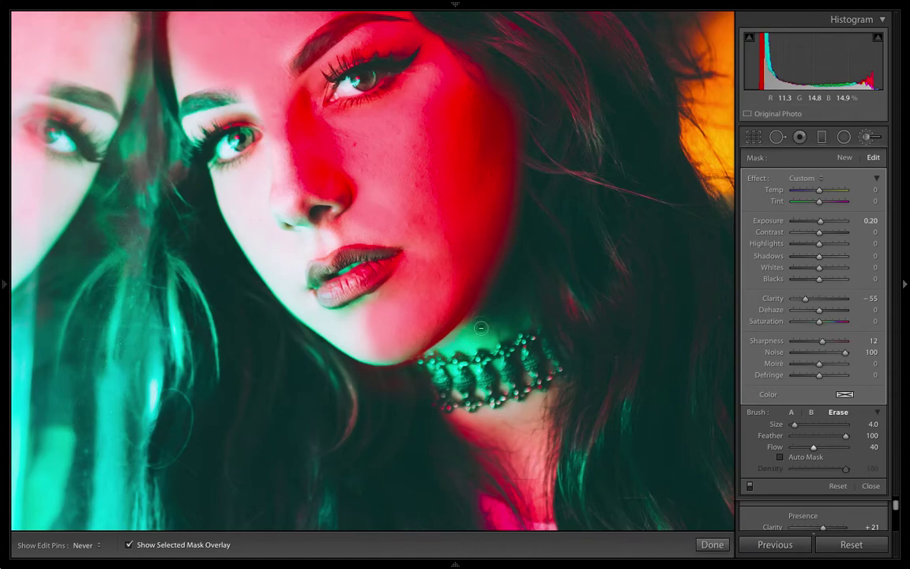
{"action": "key", "text": "h"}
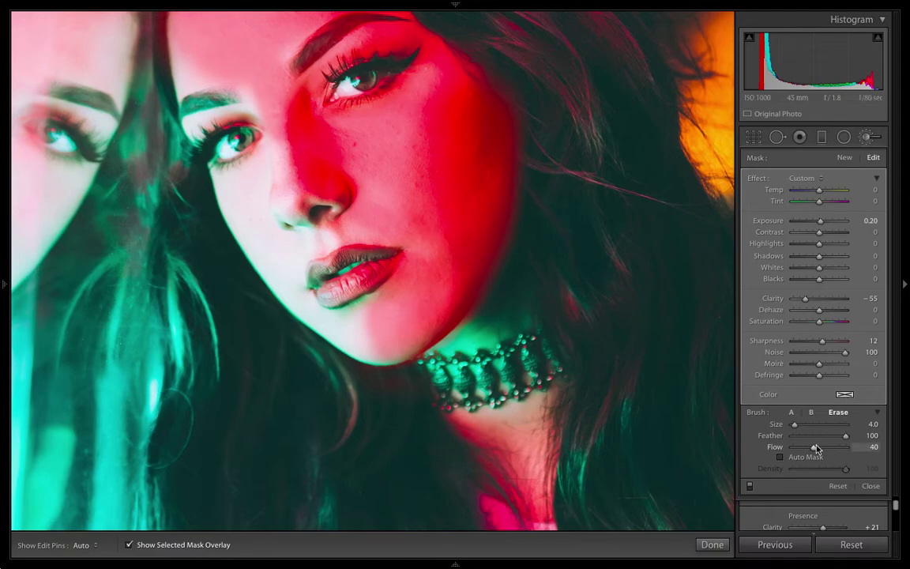
Step: Set the eraser's Flow to 100 and erase the skin-retouch mask from the lips
{"action": "left_click_drag", "start_coordinate": [825, 450], "coordinate": [862, 448]}
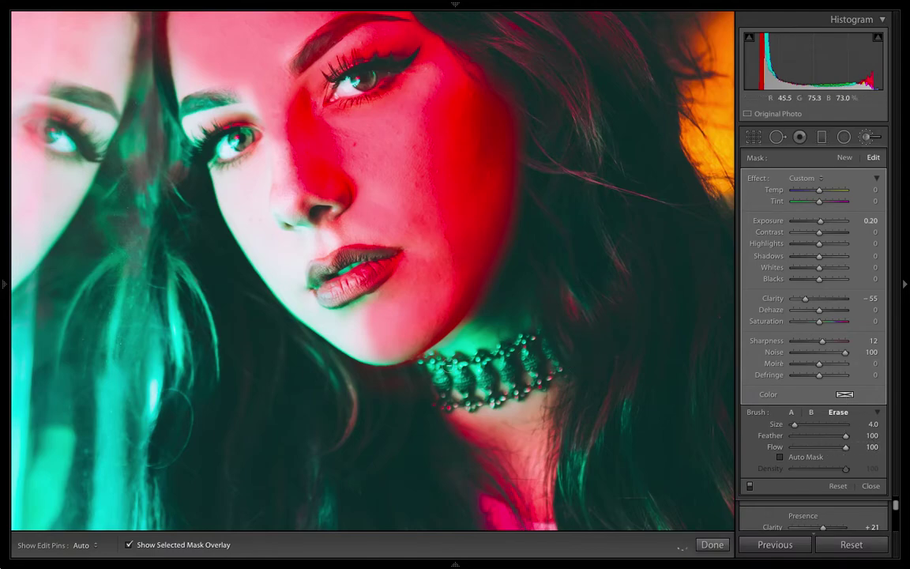
{"action": "key", "text": "h"}
{"action": "key", "text": "h"}
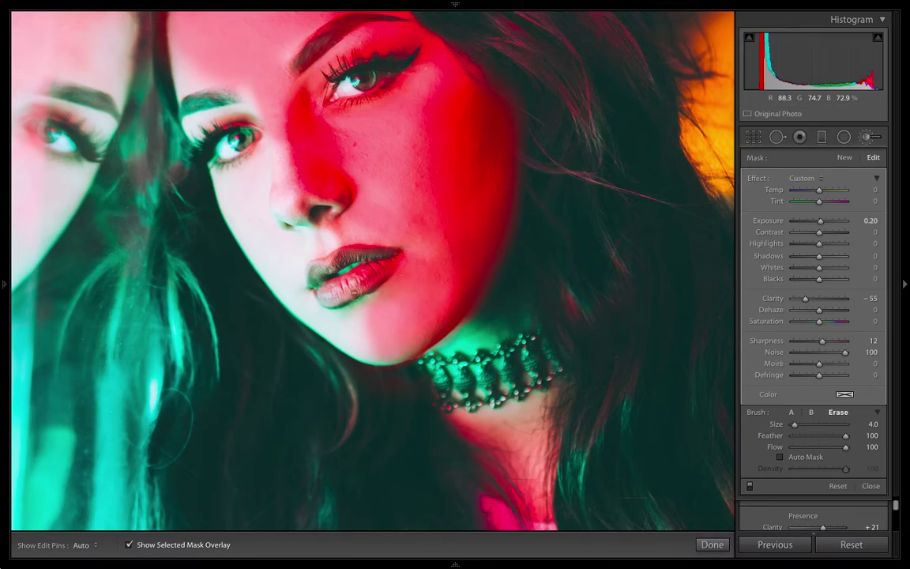
Step: Hide the selected mask overlay and set the skin-retouch mask's Clarity to −33
{"action": "mouse_move", "coordinate": [3, 213]}
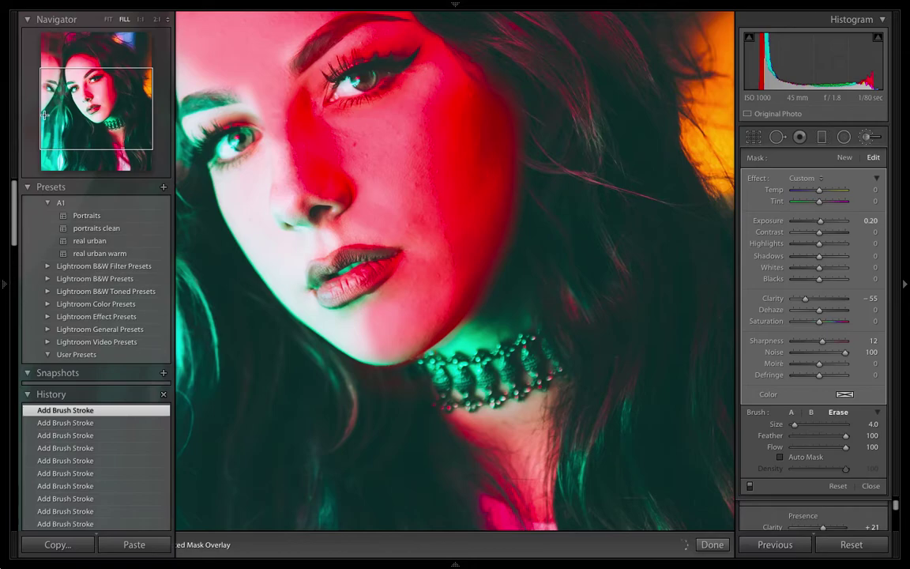
{"action": "left_click", "coordinate": [158, 77]}
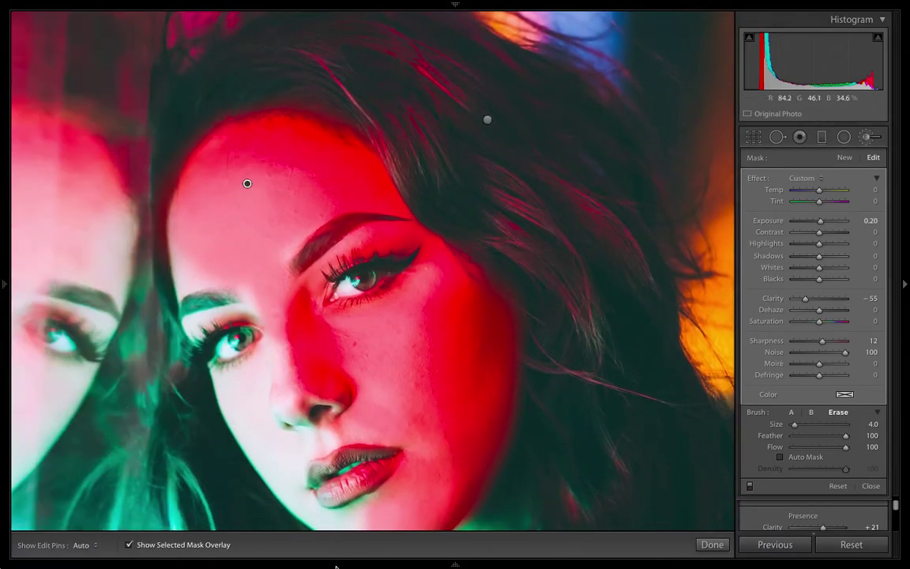
{"action": "mouse_move", "coordinate": [134, 563]}
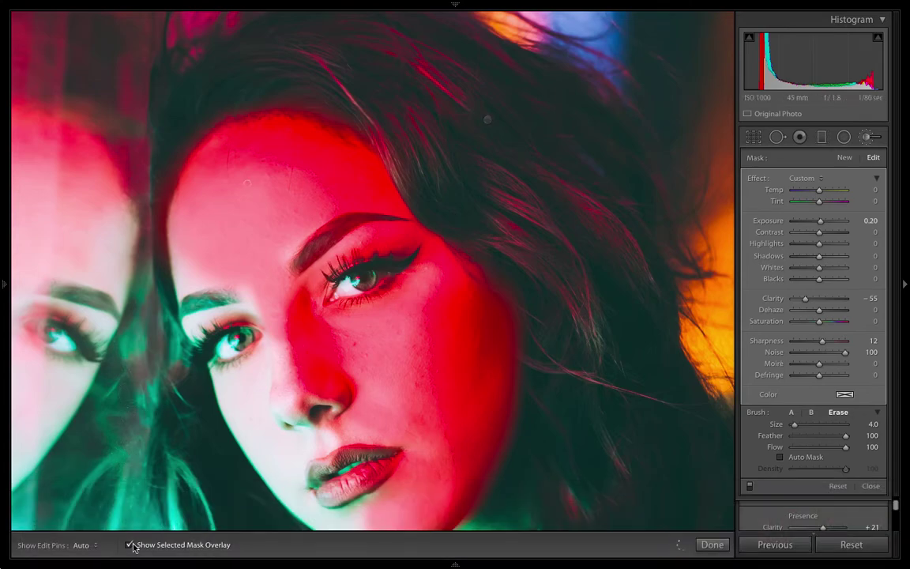
{"action": "left_click", "coordinate": [130, 545]}
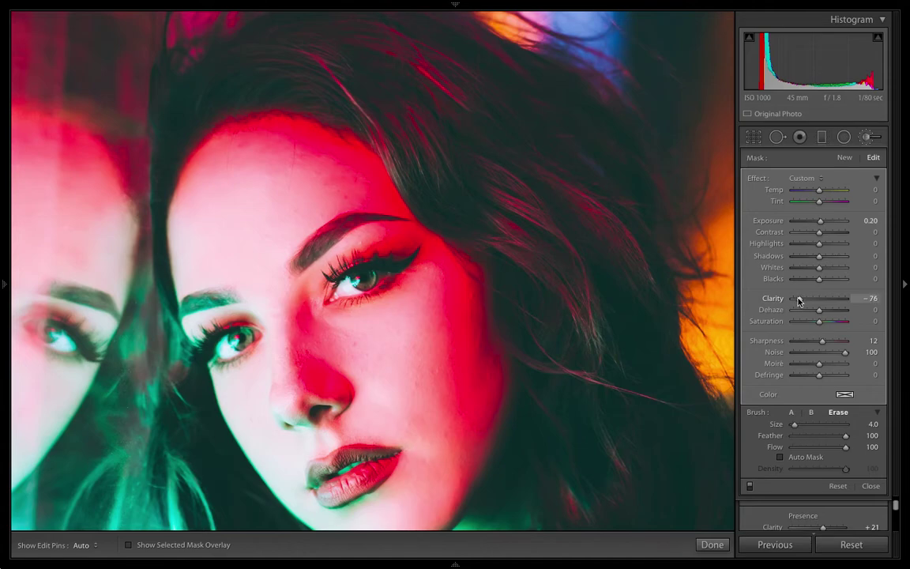
{"action": "left_click_drag", "start_coordinate": [803, 301], "coordinate": [809, 301]}
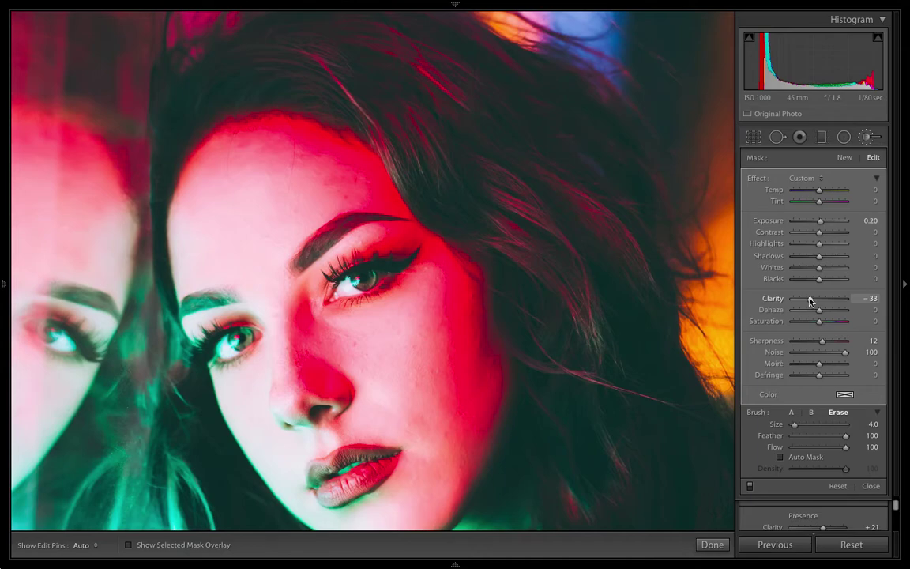
Step: Heal the spot on the outer cheek beside the eye using Spot Removal in Heal mode at size 53
{"action": "left_click", "coordinate": [777, 138]}
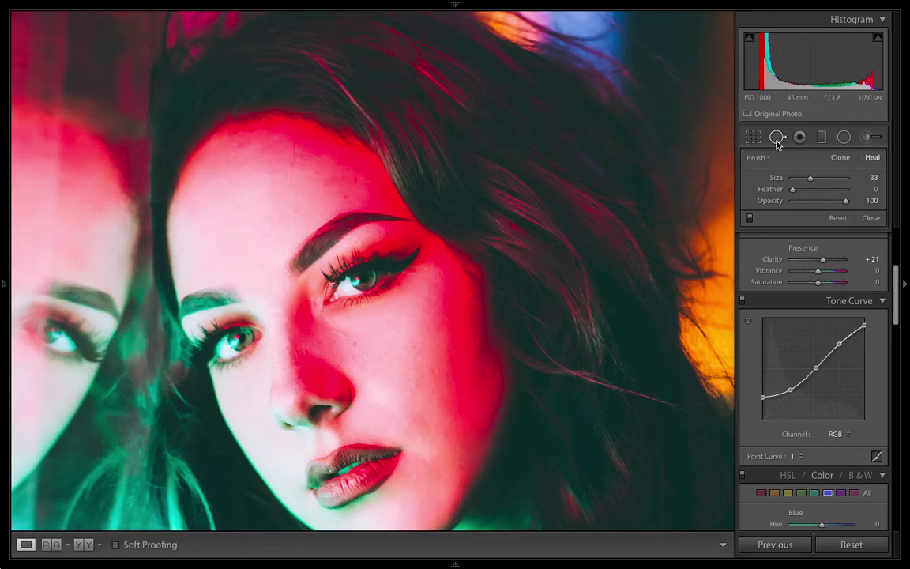
{"action": "left_click", "coordinate": [777, 138]}
{"action": "scroll", "coordinate": [829, 179], "scroll_direction": "up", "scroll_amount": 5}
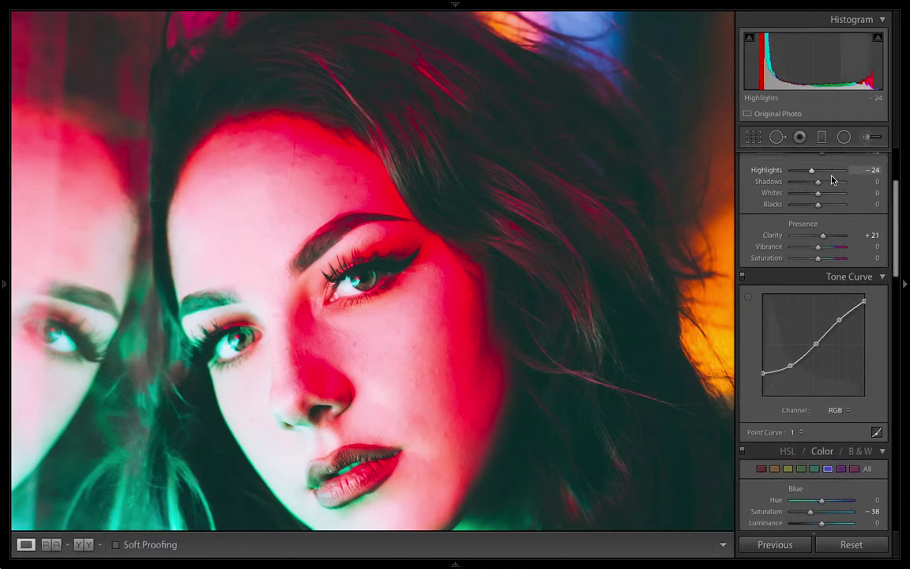
{"action": "left_click", "coordinate": [777, 138]}
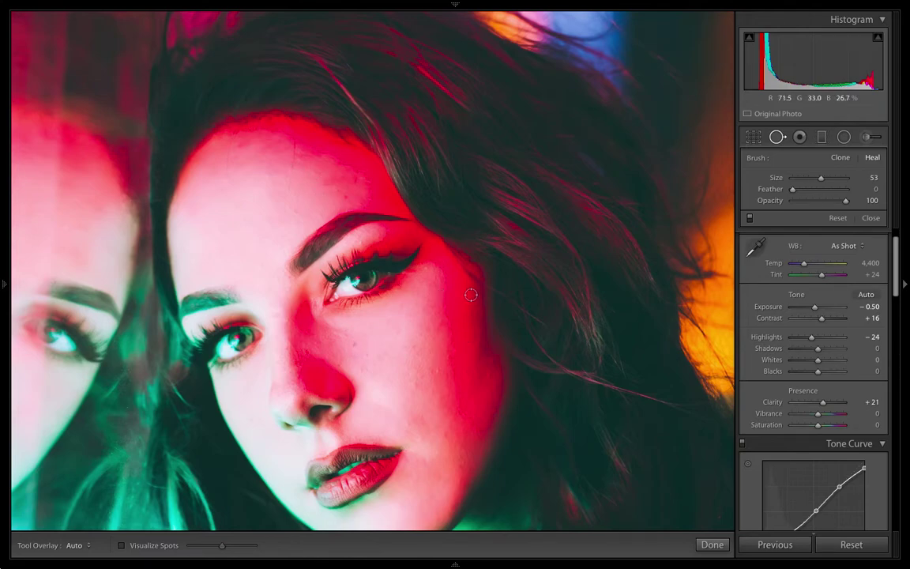
{"action": "left_click", "coordinate": [471, 296]}
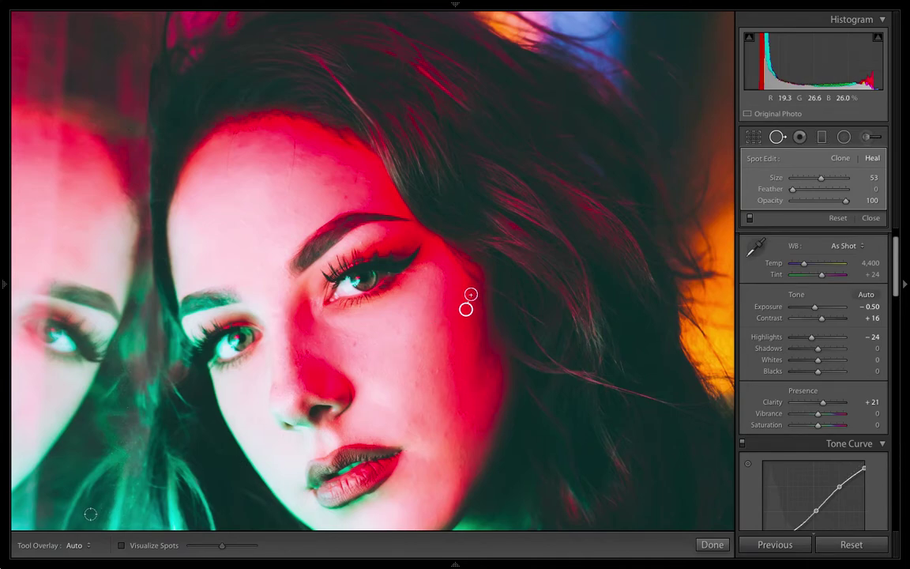
Step: Set the spot removal Tool Overlay to Never and heal the blemish on the upper forehead
{"action": "left_click", "coordinate": [89, 546]}
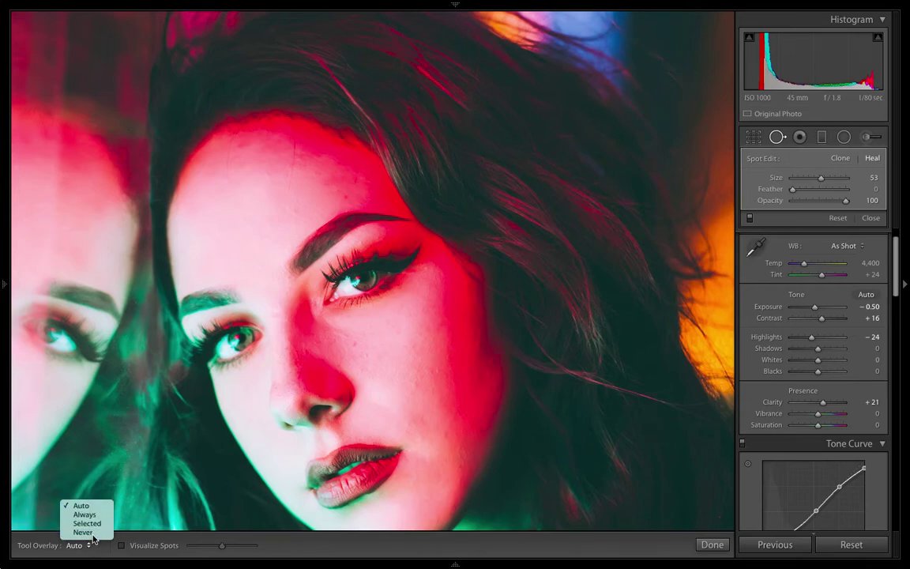
{"action": "left_click", "coordinate": [84, 532]}
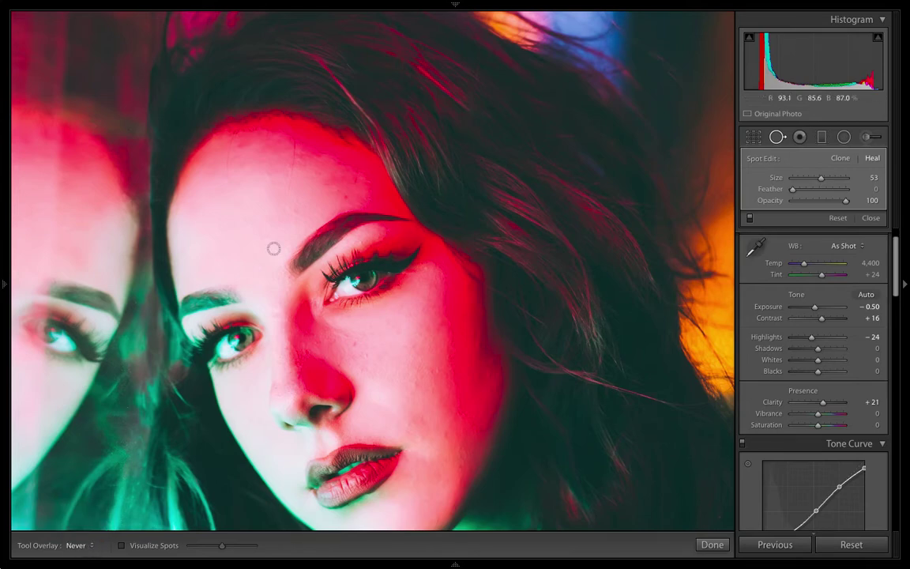
{"action": "left_click", "coordinate": [345, 196]}
{"action": "left_click", "coordinate": [345, 197]}
Step: Heal the uneven skin patches along the outer cheek and down to the jaw at size 53
{"action": "scroll", "coordinate": [371, 356], "scroll_direction": "down", "scroll_amount": 3}
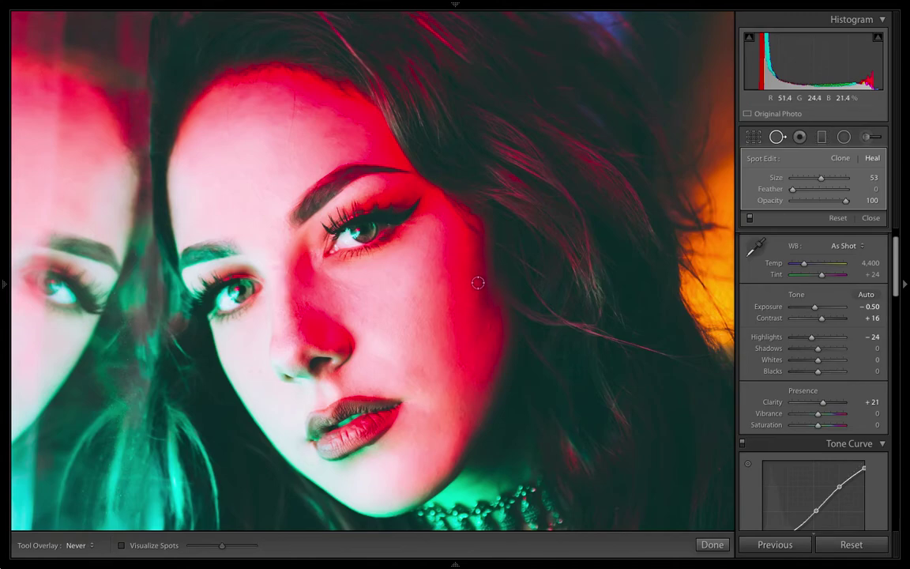
{"action": "left_click_drag", "start_coordinate": [477, 282], "coordinate": [477, 299]}
{"action": "left_click_drag", "start_coordinate": [491, 320], "coordinate": [489, 329]}
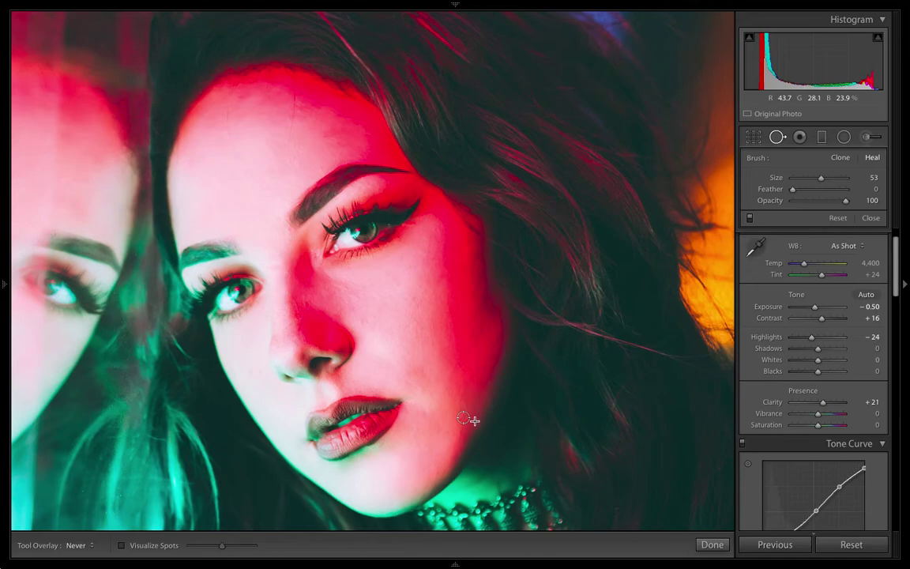
{"action": "mouse_move", "coordinate": [476, 420]}
{"action": "left_mouse_down"}
{"action": "mouse_move", "coordinate": [462, 382]}
{"action": "mouse_move", "coordinate": [470, 378]}
{"action": "mouse_move", "coordinate": [407, 271]}
{"action": "mouse_move", "coordinate": [417, 234]}
{"action": "left_mouse_up"}
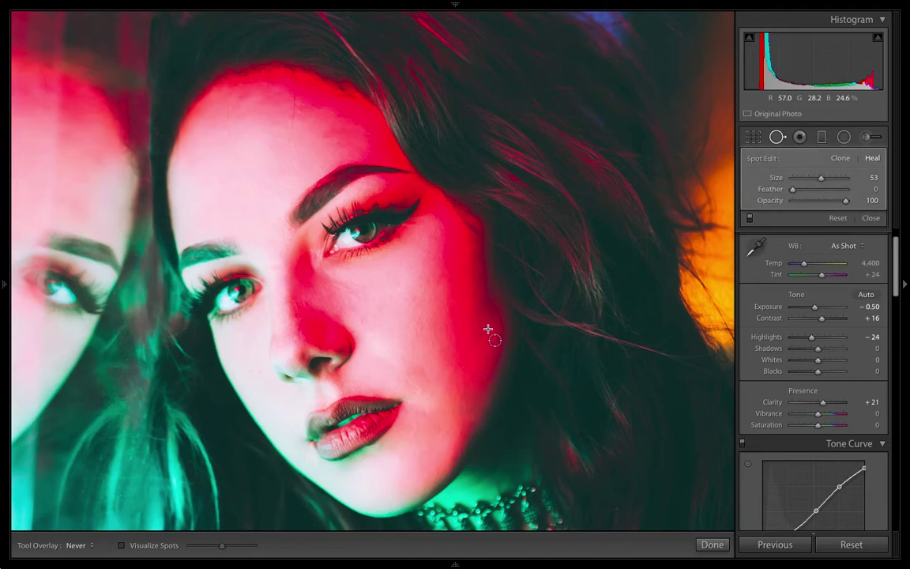
{"action": "left_click", "coordinate": [483, 379]}
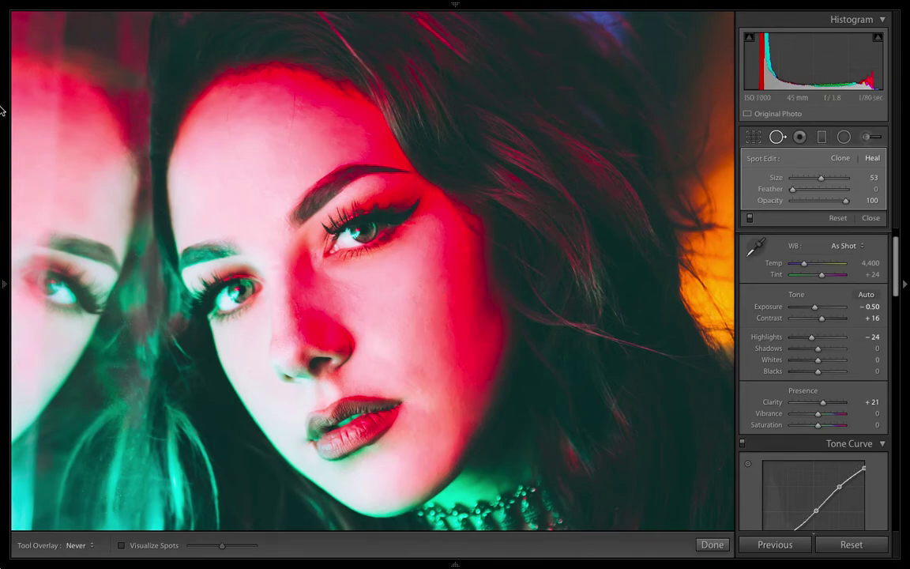
Step: Reselect the forehead's skin-retouch brush mask, set its Clarity to −64, and compare the whole portrait with the before view
{"action": "mouse_move", "coordinate": [1, 110]}
{"action": "left_click", "coordinate": [107, 21]}
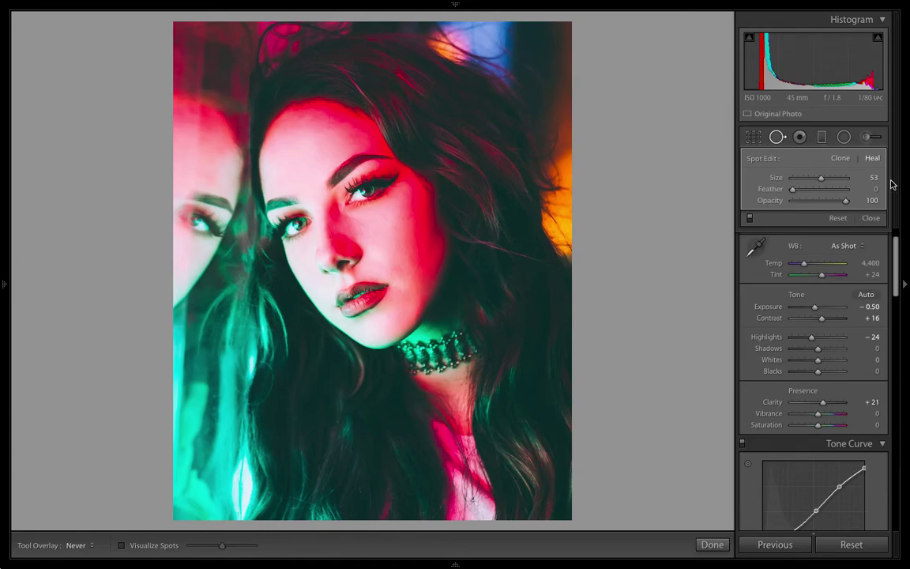
{"action": "key", "text": "k"}
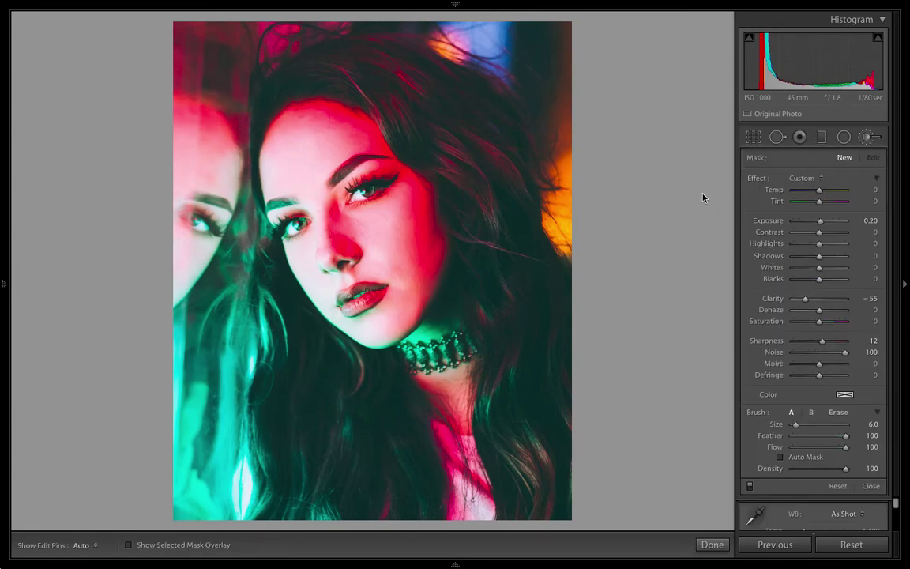
{"action": "left_click", "coordinate": [304, 140]}
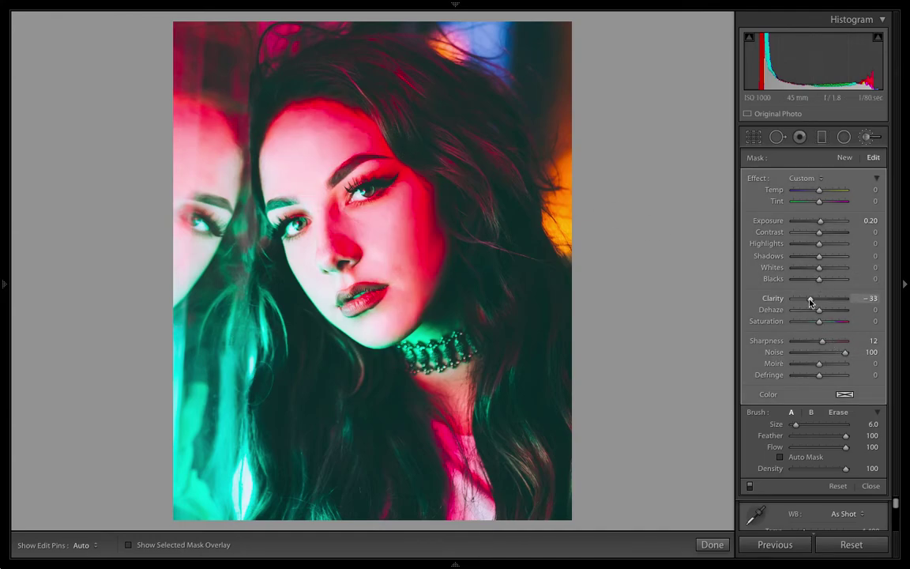
{"action": "left_click_drag", "start_coordinate": [810, 301], "coordinate": [802, 301]}
{"action": "key", "text": "backslash"}
{"action": "key", "text": "backslash"}
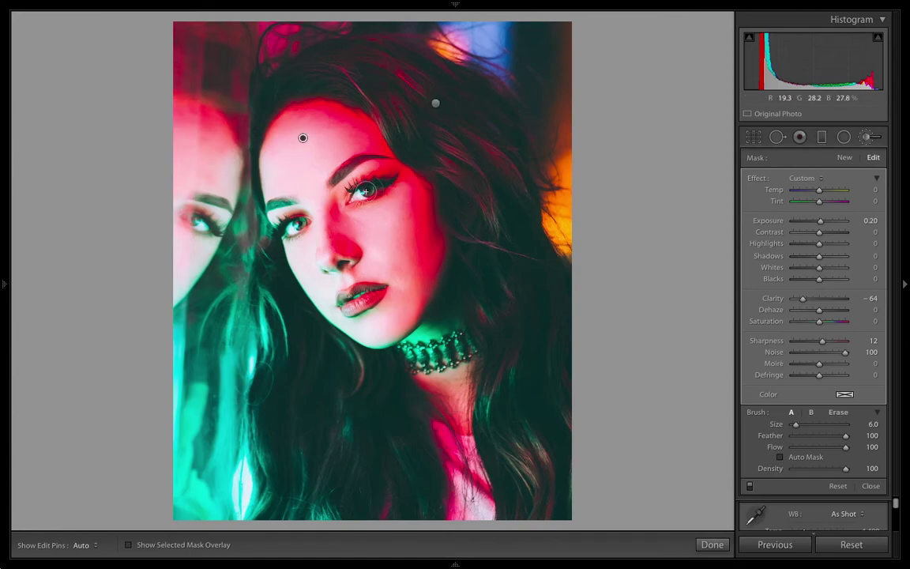
Step: Apply the Dodge (Lighten) effect preset to the selected brush mask and set its Clarity to 5, viewing the eye at 1:1
{"action": "mouse_move", "coordinate": [4, 291]}
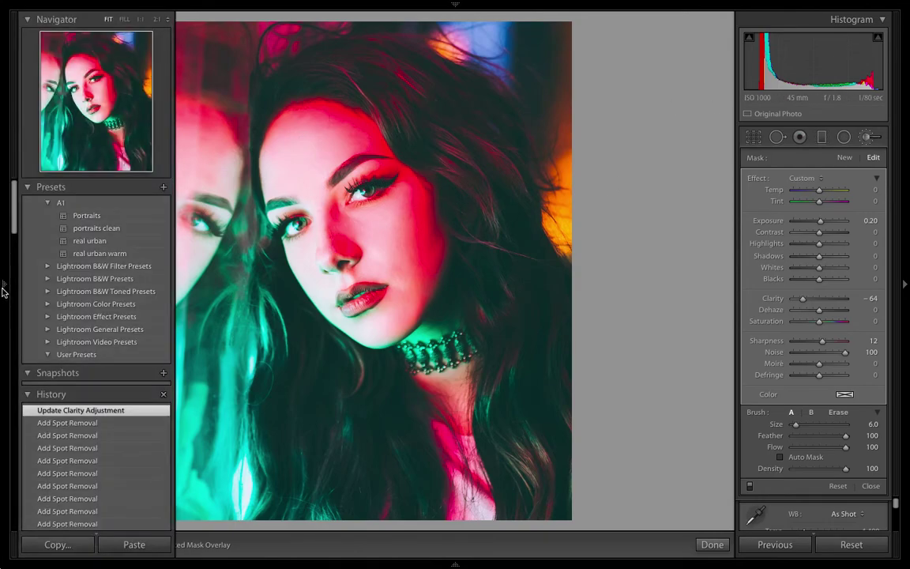
{"action": "left_click", "coordinate": [140, 23]}
{"action": "left_click", "coordinate": [97, 76]}
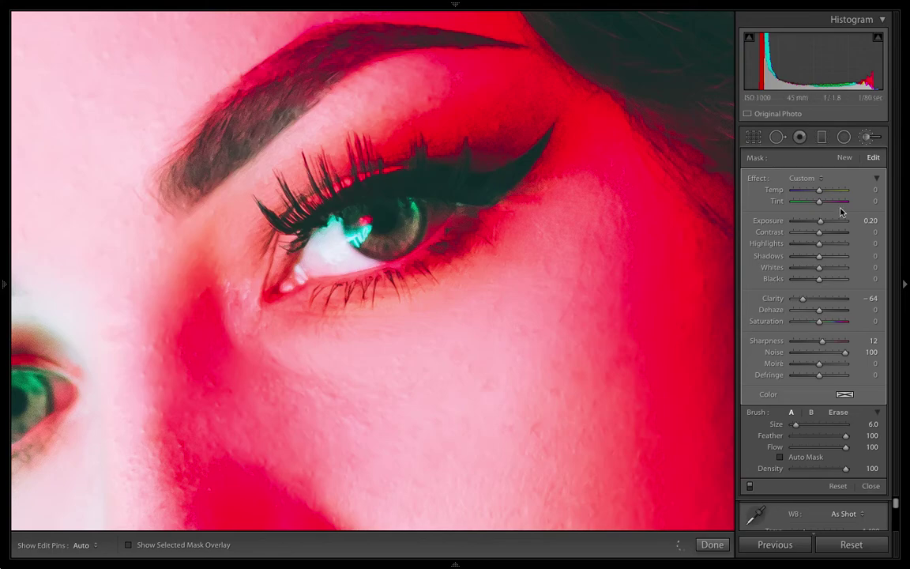
{"action": "left_click", "coordinate": [810, 178]}
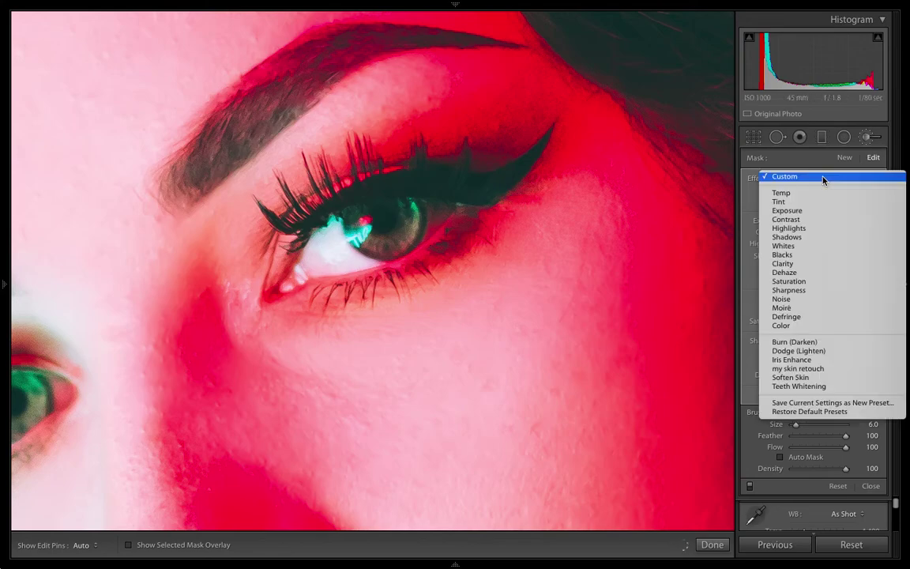
{"action": "left_click", "coordinate": [843, 356]}
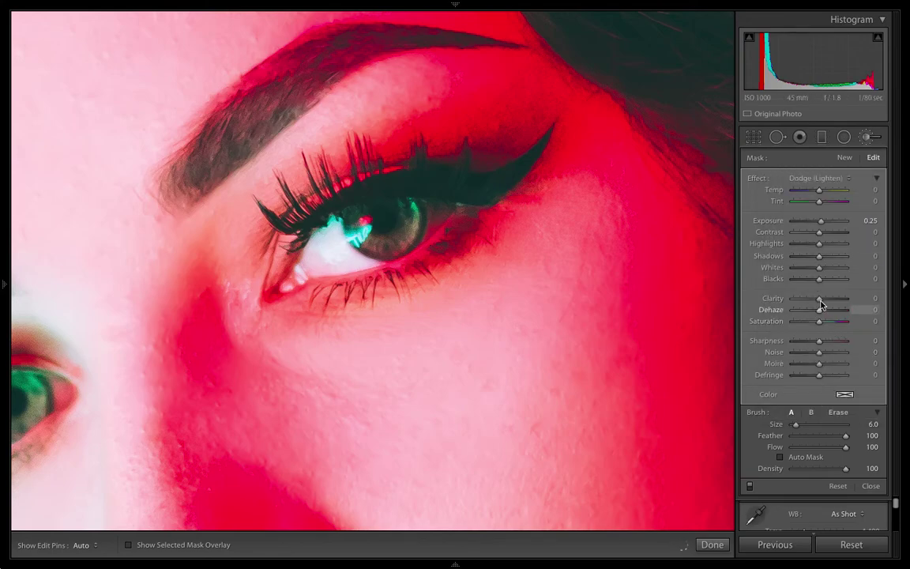
{"action": "left_click_drag", "start_coordinate": [821, 301], "coordinate": [822, 302]}
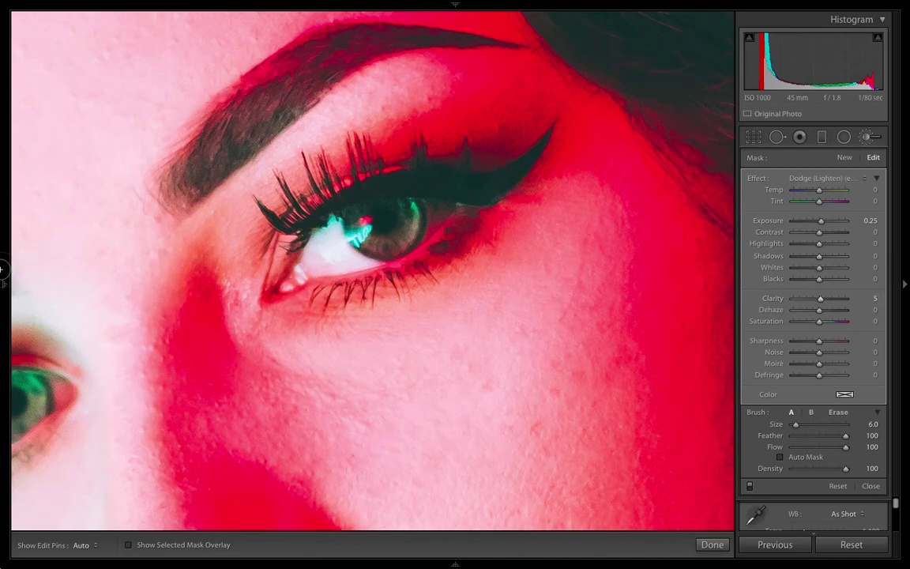
Step: Undo the Clarity change and the Dodge (Lighten) preset on the forehead's skin-retouch mask, checking the whole portrait
{"action": "mouse_move", "coordinate": [2, 271]}
{"action": "key", "text": "ctrl+z"}
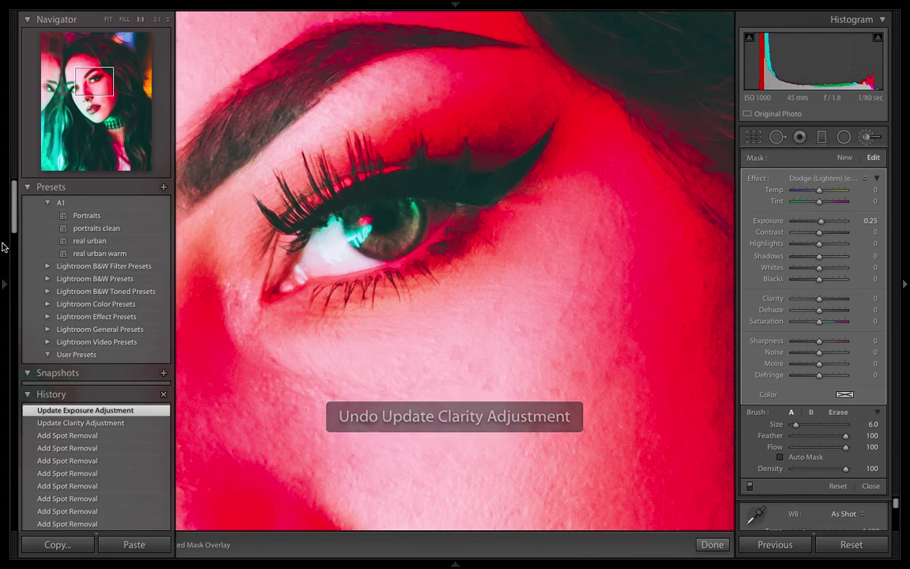
{"action": "left_click", "coordinate": [109, 19]}
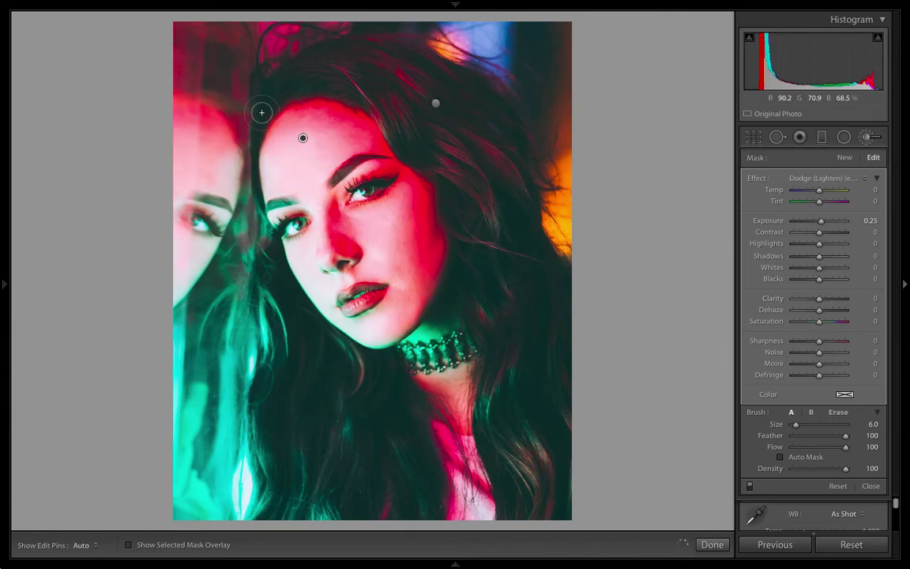
{"action": "key", "text": "ctrl+z"}
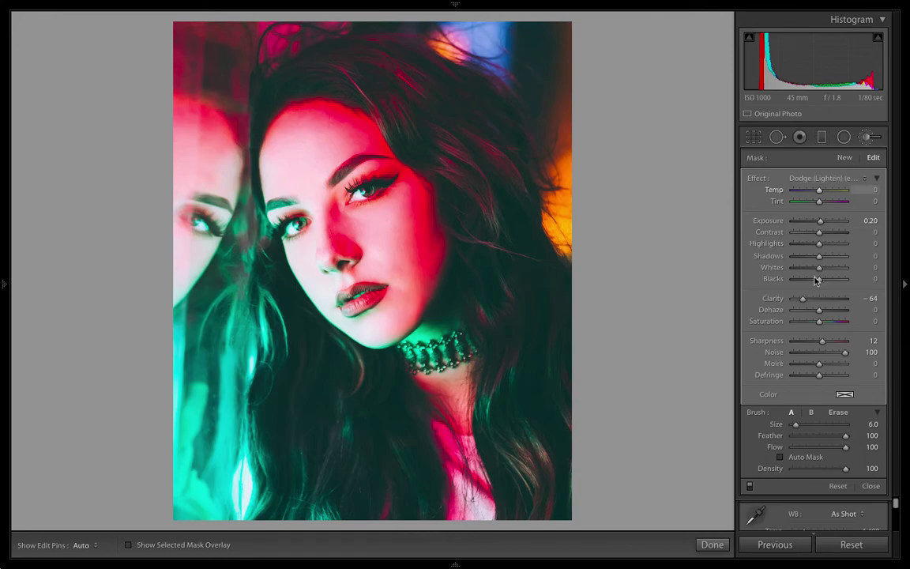
Step: Start a new brush mask near the eye at 1:1 with the Dodge (Lighten) preset, Clarity 22 and Saturation 17
{"action": "left_click", "coordinate": [845, 158]}
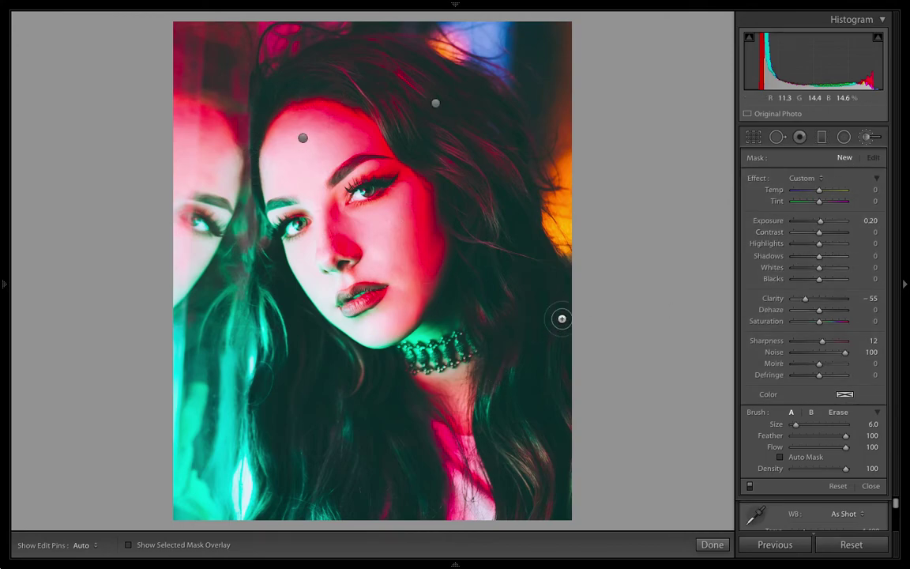
{"action": "mouse_move", "coordinate": [2, 254]}
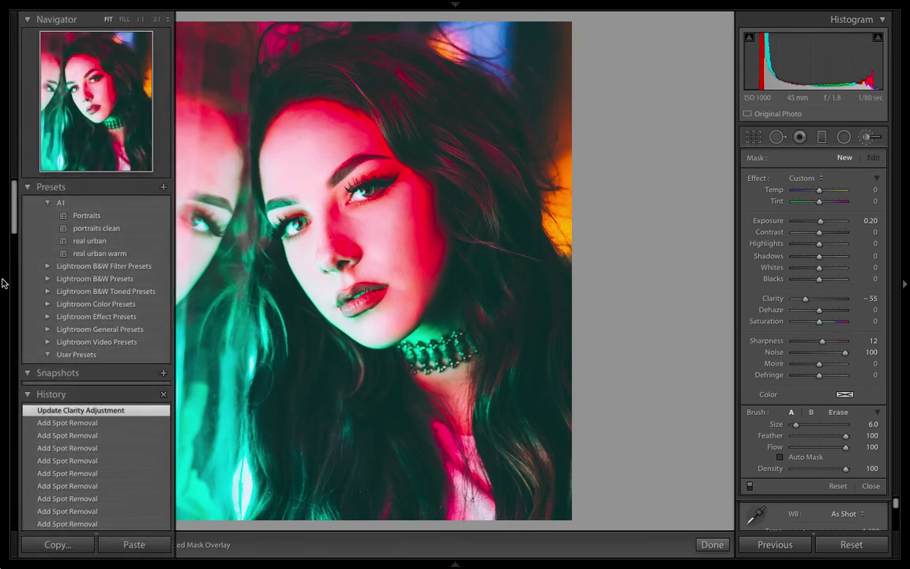
{"action": "left_click", "coordinate": [103, 73]}
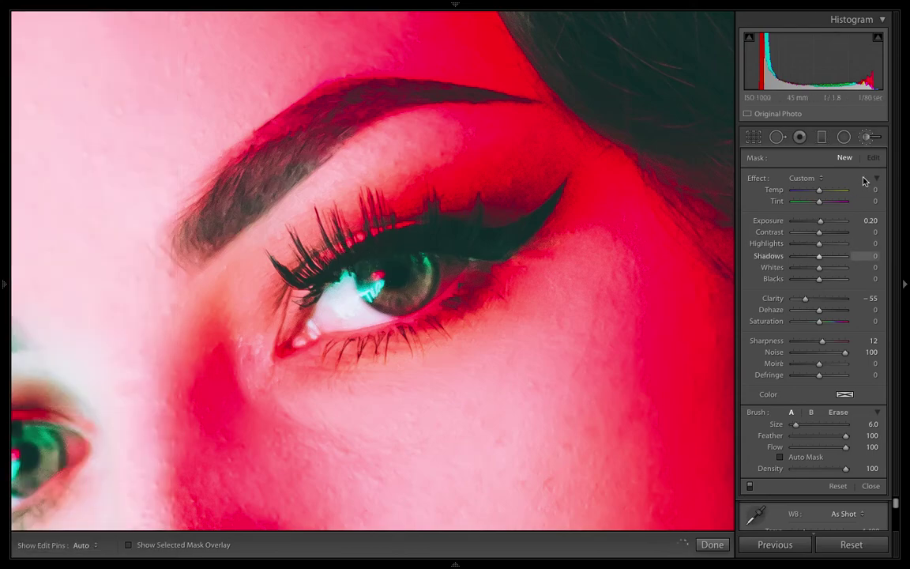
{"action": "left_click", "coordinate": [817, 179]}
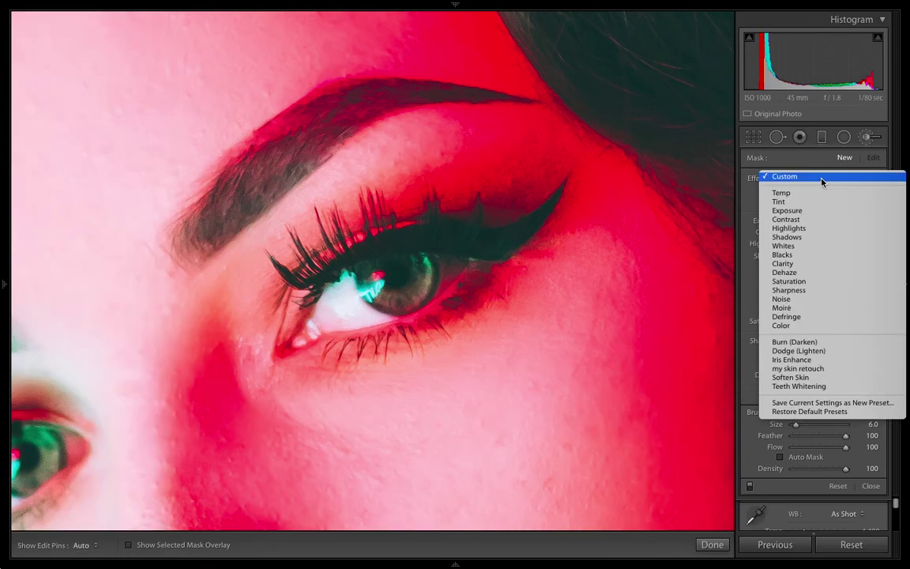
{"action": "left_click", "coordinate": [829, 351]}
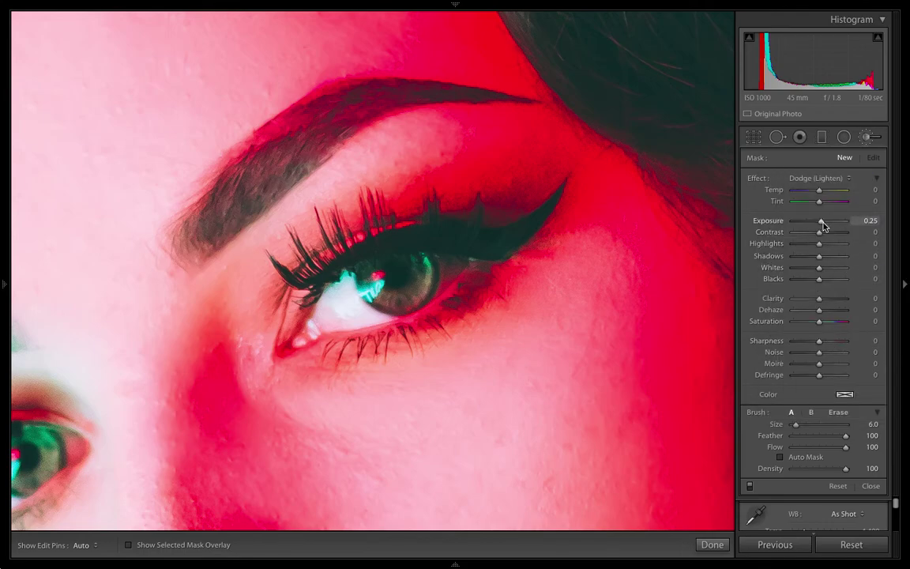
{"action": "left_click_drag", "start_coordinate": [823, 300], "coordinate": [827, 322]}
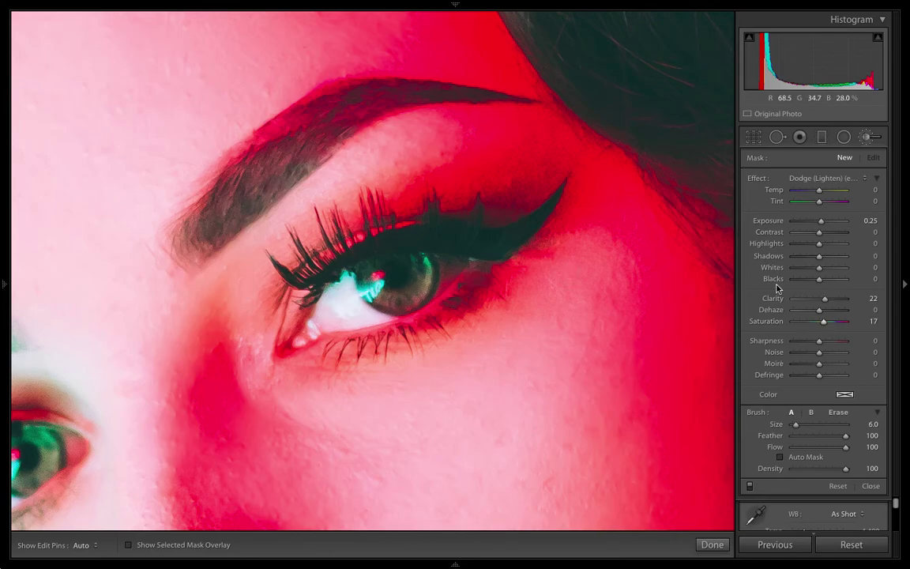
Step: Paint the new mask over the iris beneath the winged eyeliner and set its Exposure to −0.05
{"action": "key", "text": "h"}
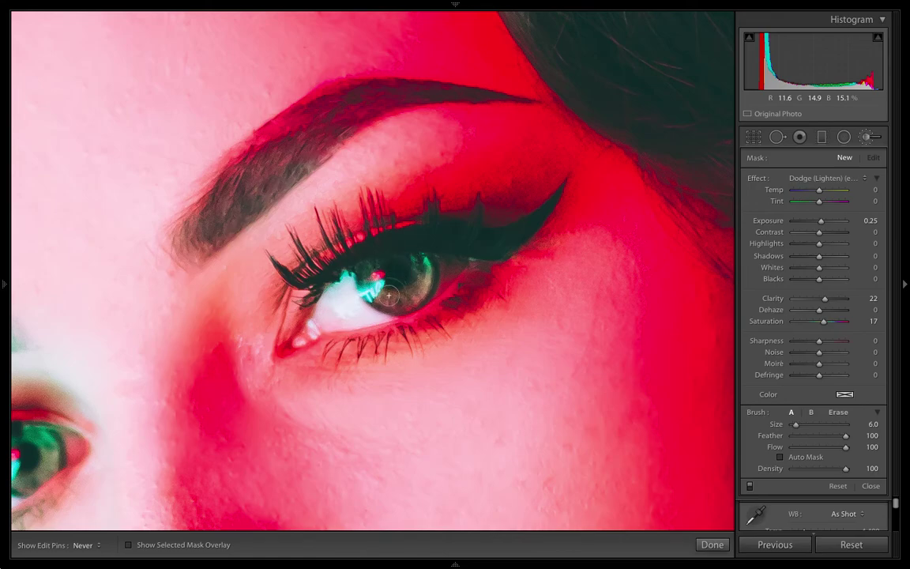
{"action": "left_click_drag", "start_coordinate": [354, 261], "coordinate": [372, 254]}
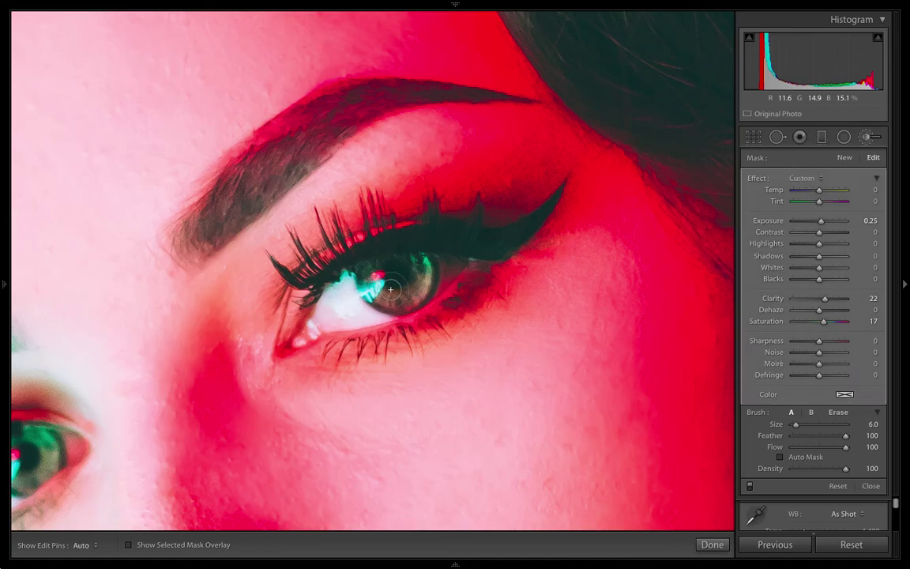
{"action": "left_click", "coordinate": [869, 220]}
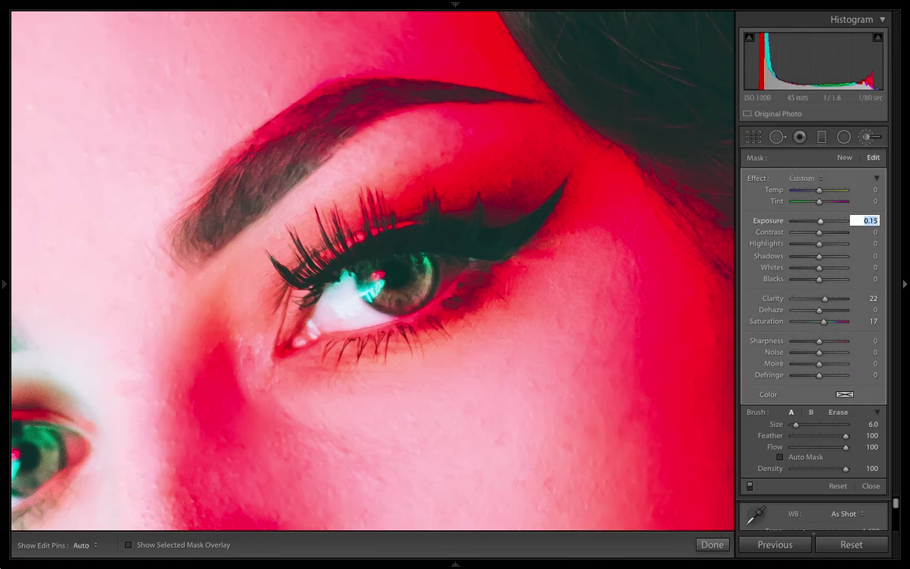
{"action": "key", "text": "Down"}
{"action": "key", "text": "Down"}
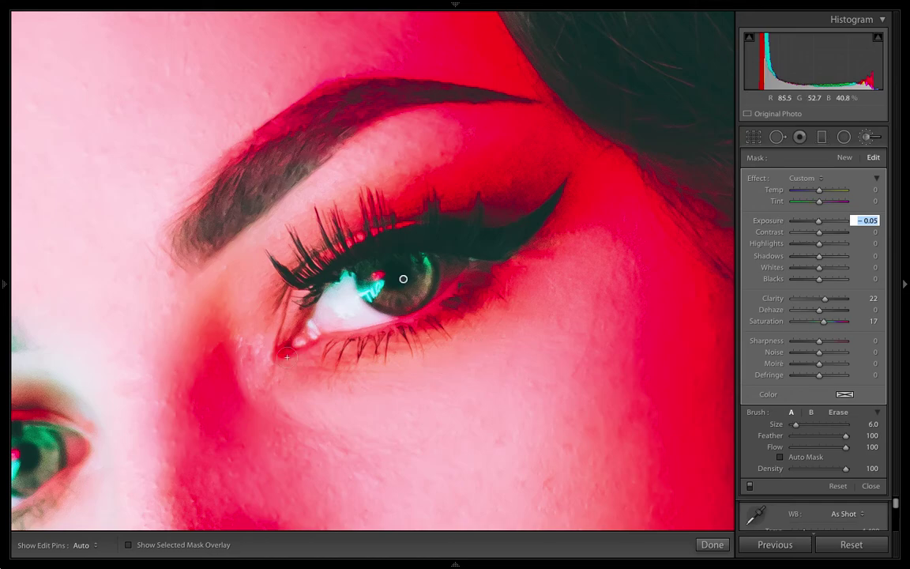
Step: Inspect the brushed eye at 1:1 and in the context of the whole portrait
{"action": "mouse_move", "coordinate": [2, 227]}
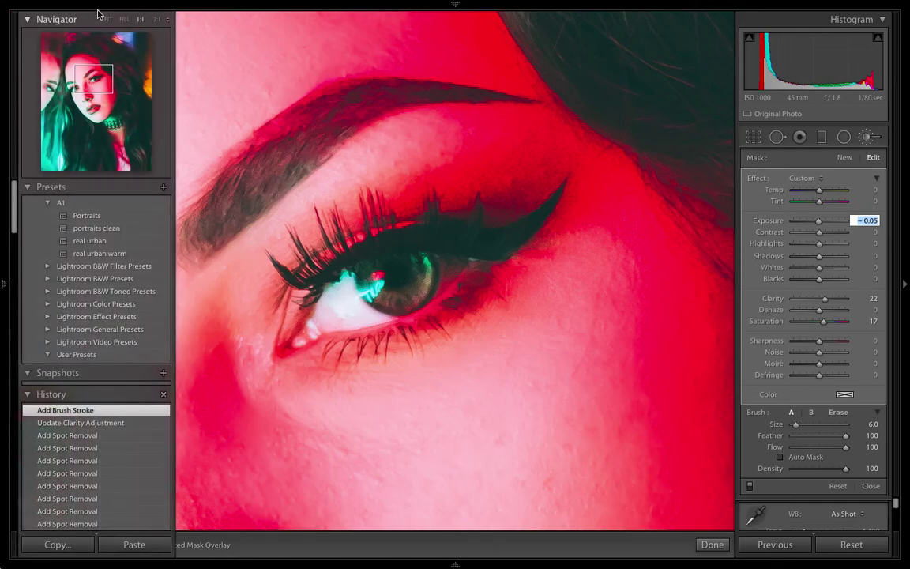
{"action": "left_click", "coordinate": [109, 20]}
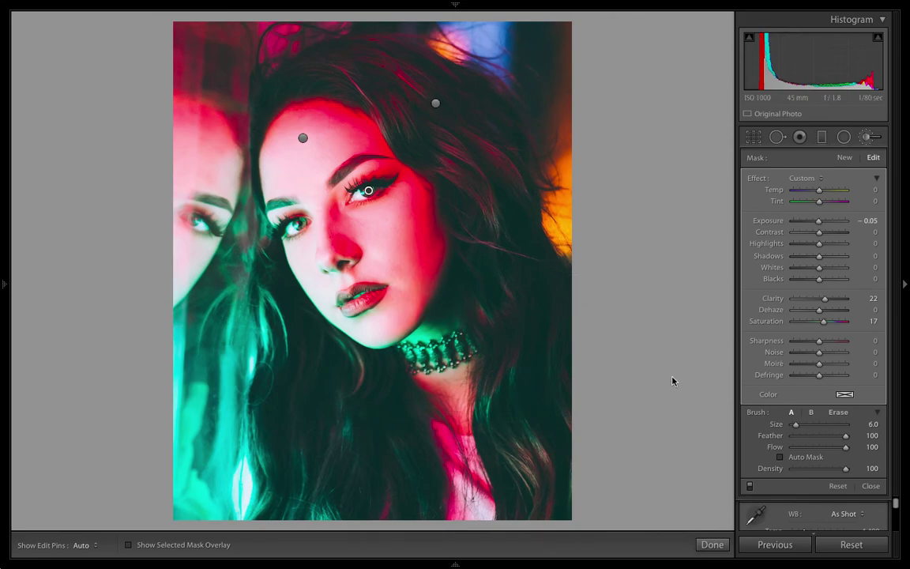
{"action": "mouse_move", "coordinate": [2, 271]}
{"action": "left_click", "coordinate": [140, 20]}
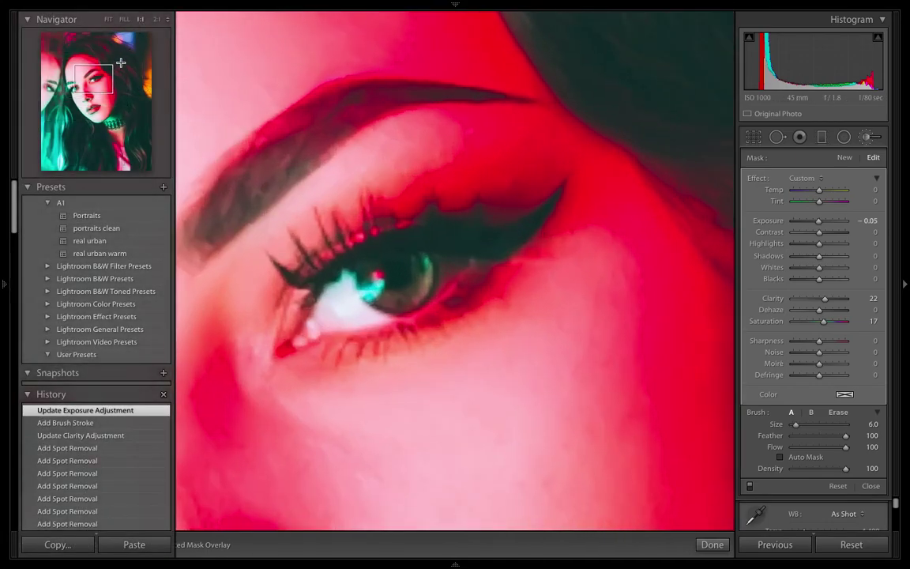
{"action": "mouse_move", "coordinate": [74, 79]}
{"action": "left_mouse_down"}
{"action": "mouse_move", "coordinate": [78, 91]}
{"action": "mouse_move", "coordinate": [102, 79]}
{"action": "mouse_move", "coordinate": [93, 78]}
{"action": "left_mouse_up"}
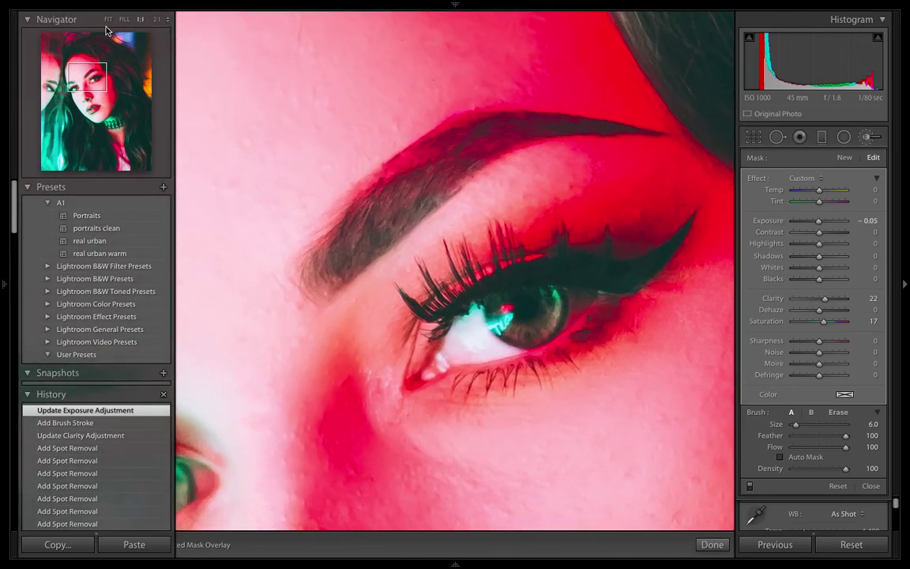
{"action": "left_click", "coordinate": [108, 19]}
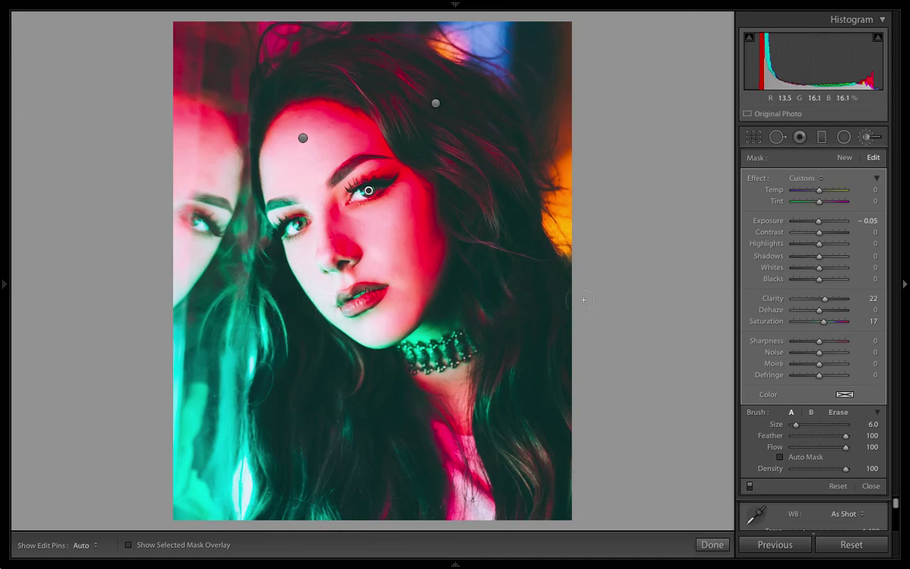
Step: Close the Adjustment Brush and compare the finished portrait with the original, including in a side-by-side Before & After view
{"action": "left_click", "coordinate": [867, 137]}
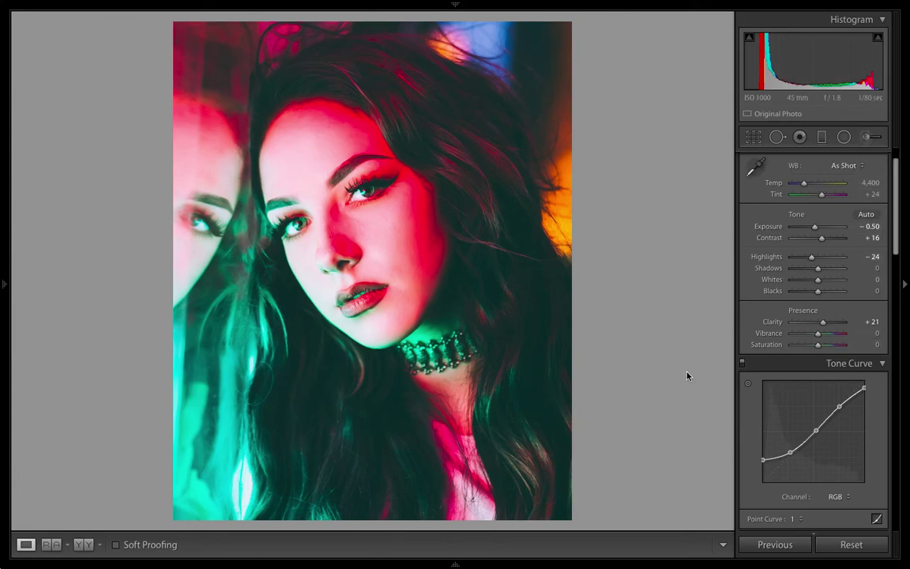
{"action": "key", "text": "backslash"}
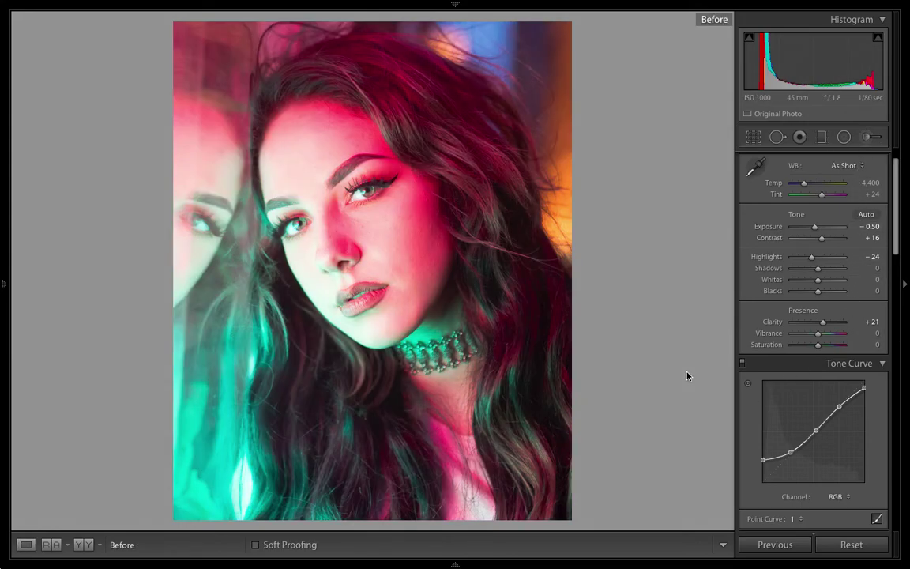
{"action": "key", "text": "backslash"}
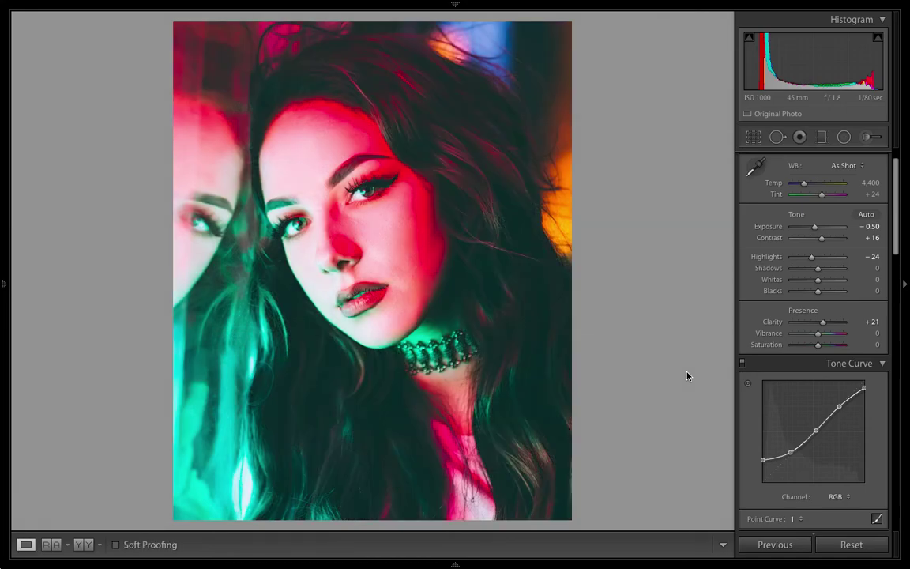
{"action": "key", "text": "backslash"}
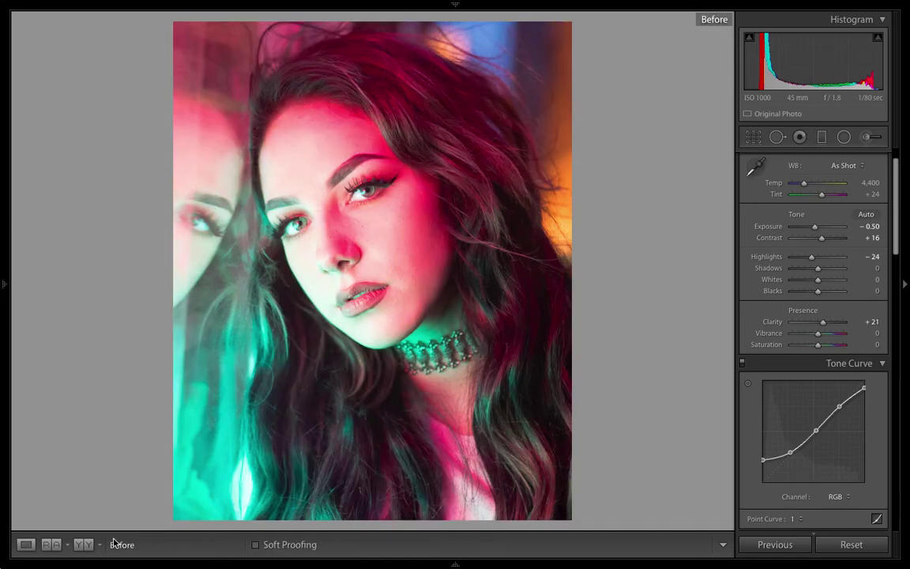
{"action": "left_click", "coordinate": [84, 544]}
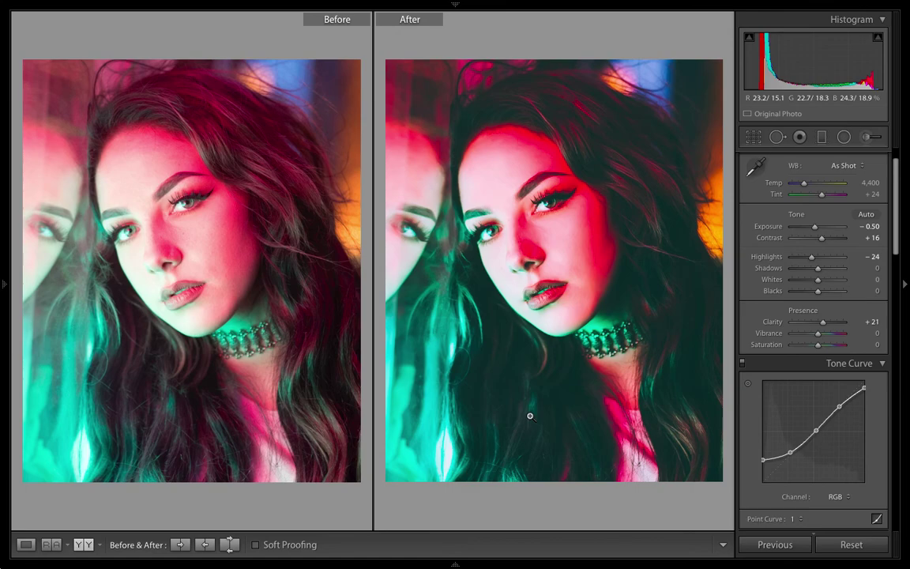
Step: Look through the tone curve's point curve presets without changing the selection, and reveal the module picker
{"action": "scroll", "coordinate": [753, 440], "scroll_direction": "down", "scroll_amount": 2}
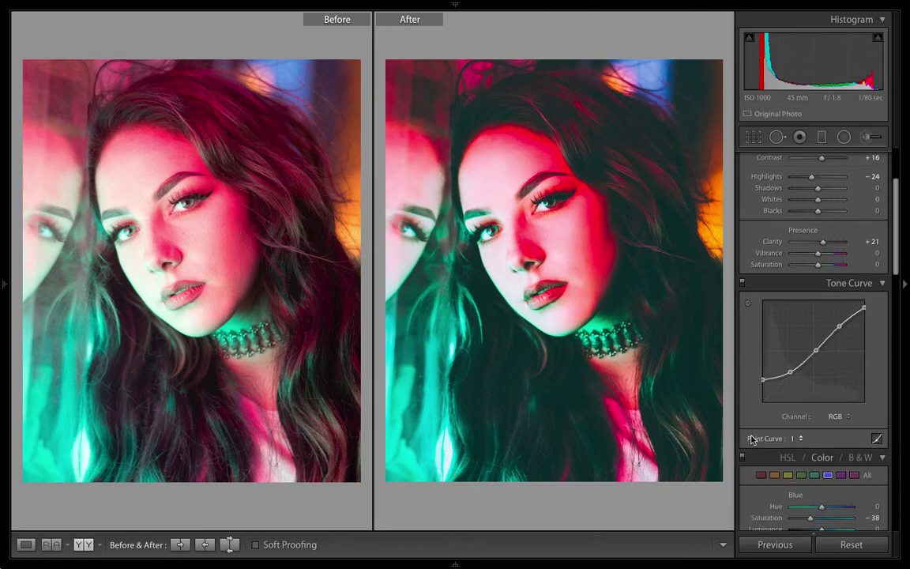
{"action": "scroll", "coordinate": [752, 440], "scroll_direction": "down", "scroll_amount": 1}
{"action": "left_click", "coordinate": [801, 397]}
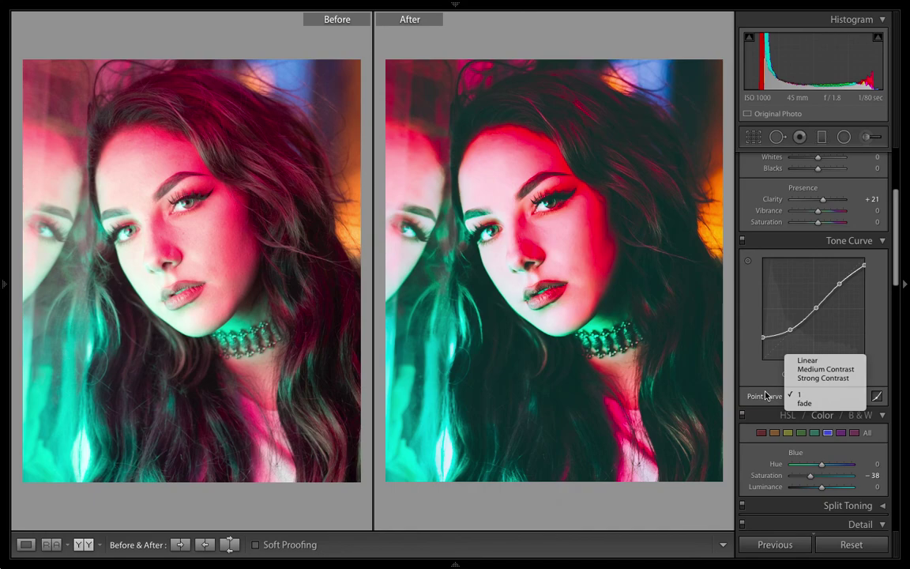
{"action": "left_click", "coordinate": [457, 7]}
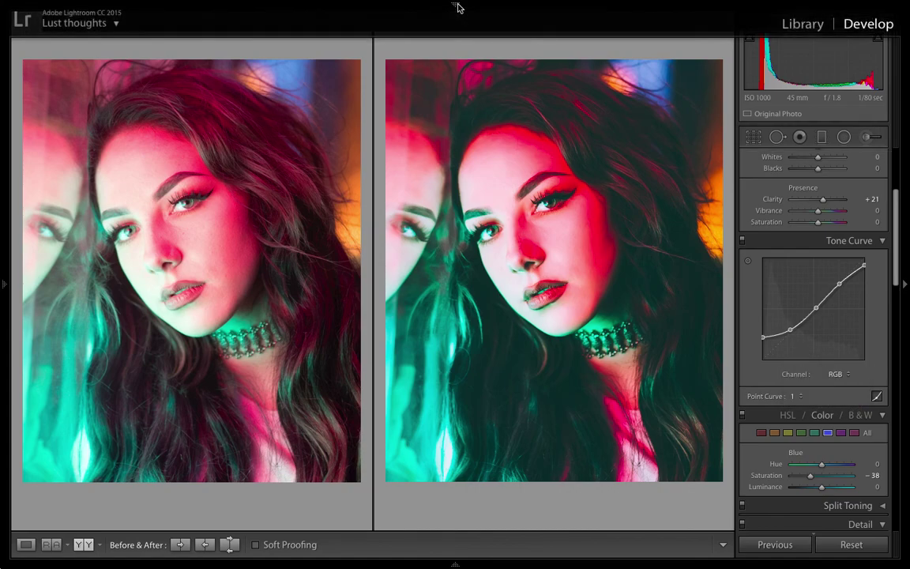